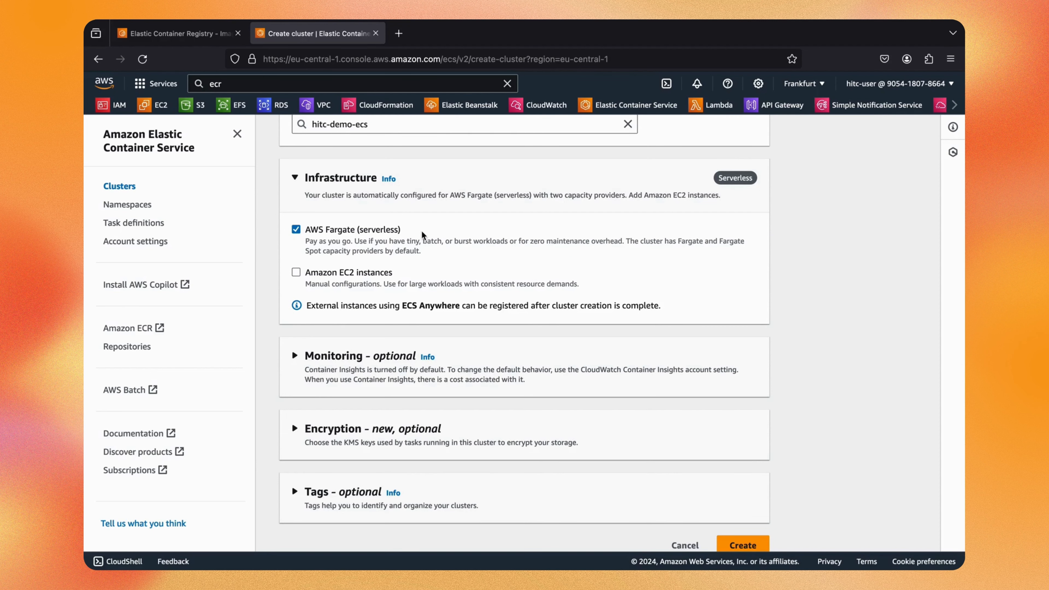
# Step: Create the hitc-demo-ecs cluster with AWS Fargate (serverless) as its only infrastructure
pyautogui.scroll(-1, 421, 231)
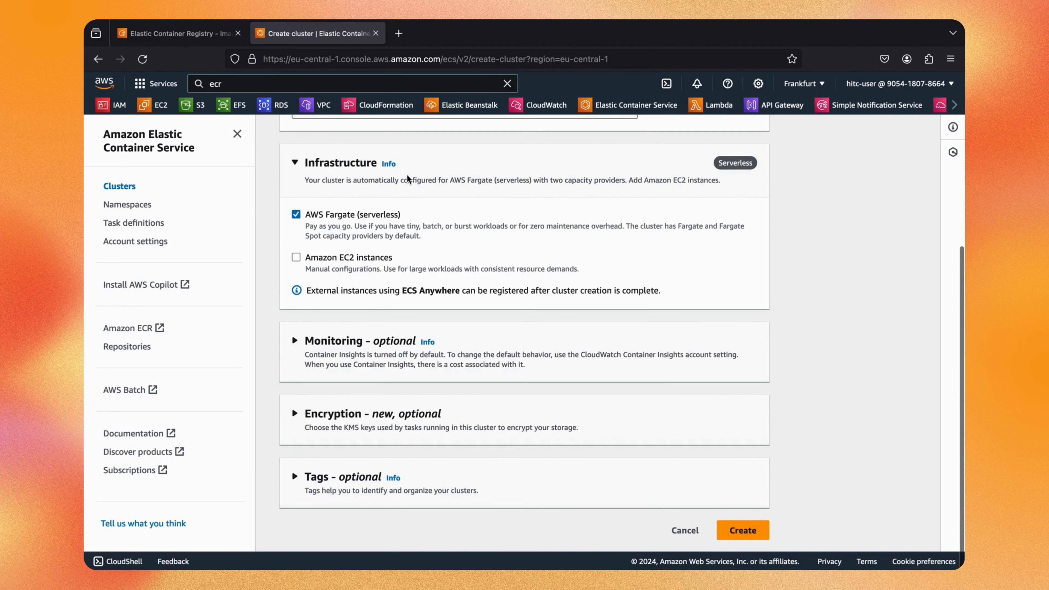
pyautogui.click(295, 343)
pyautogui.click(295, 344)
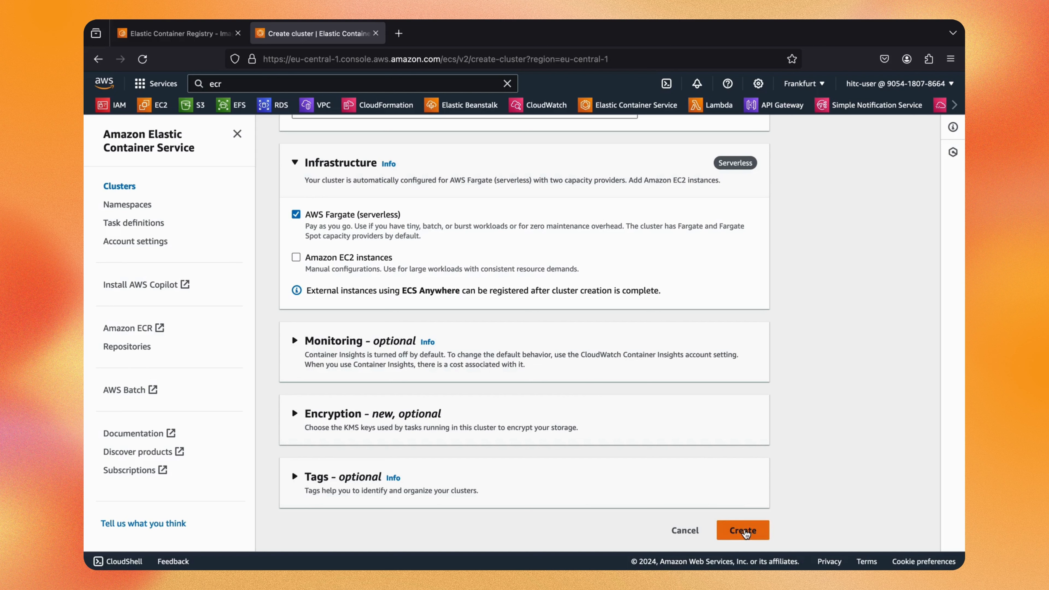
pyautogui.click(745, 531)
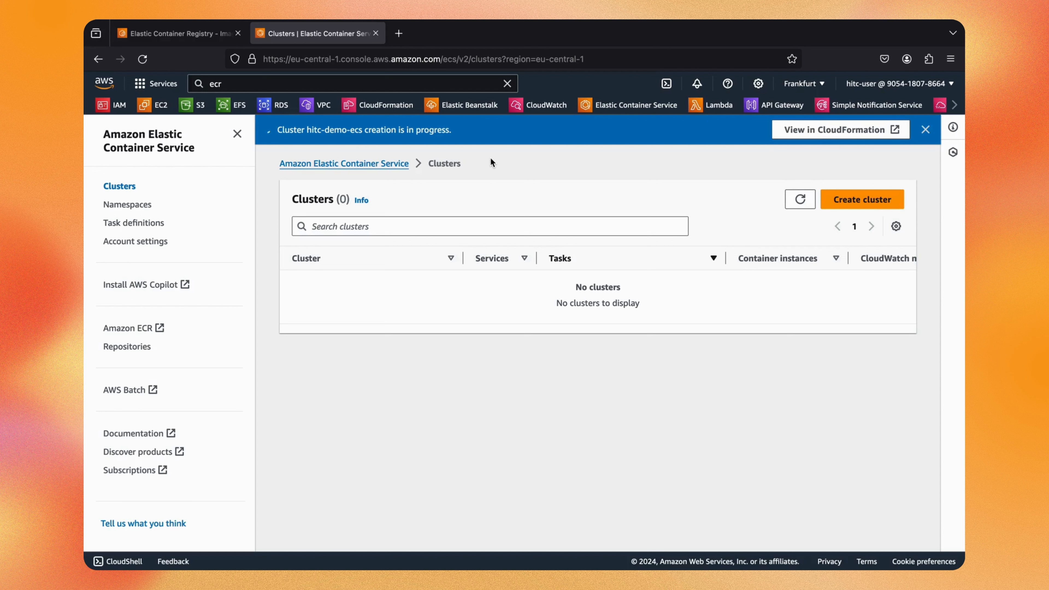
# Step: View the cluster's CloudFormation stack, examine its events and their status details, and refresh the event list
pyautogui.click(803, 131)
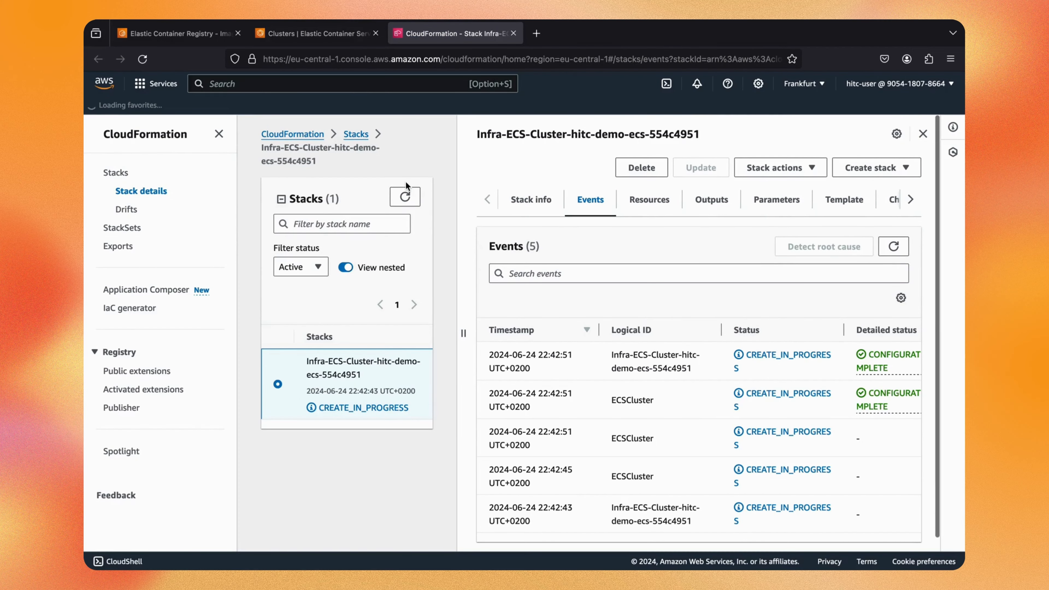
pyautogui.click(219, 134)
pyautogui.hscroll(5, 603, 338)
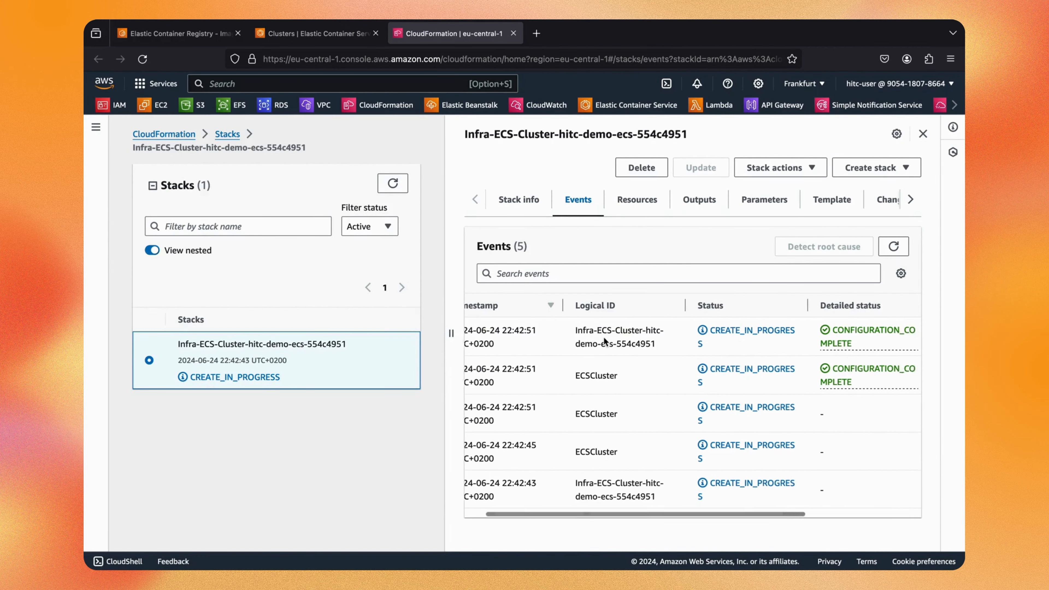
pyautogui.hscroll(-5, 701, 357)
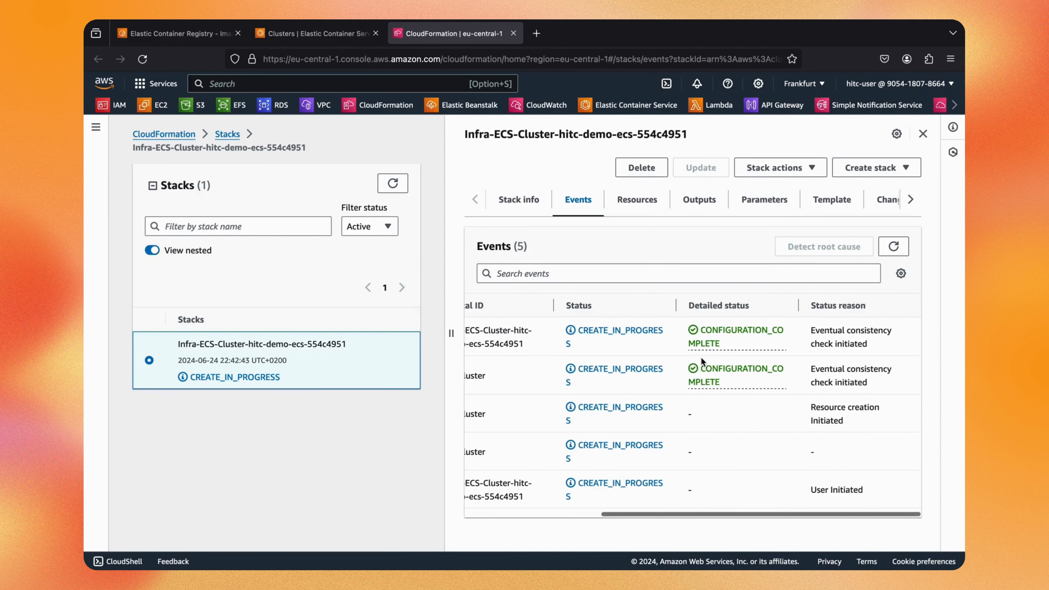
pyautogui.click(892, 247)
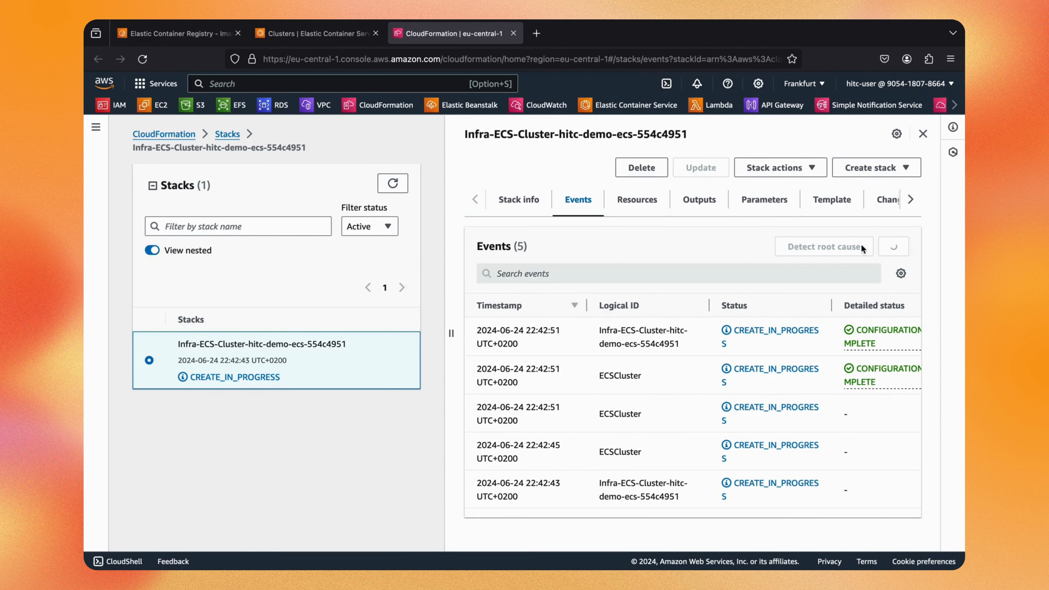
# Step: Return to the ECS clusters, refresh the list, and inspect the overview and services of hitc-demo-ecs
pyautogui.click(314, 33)
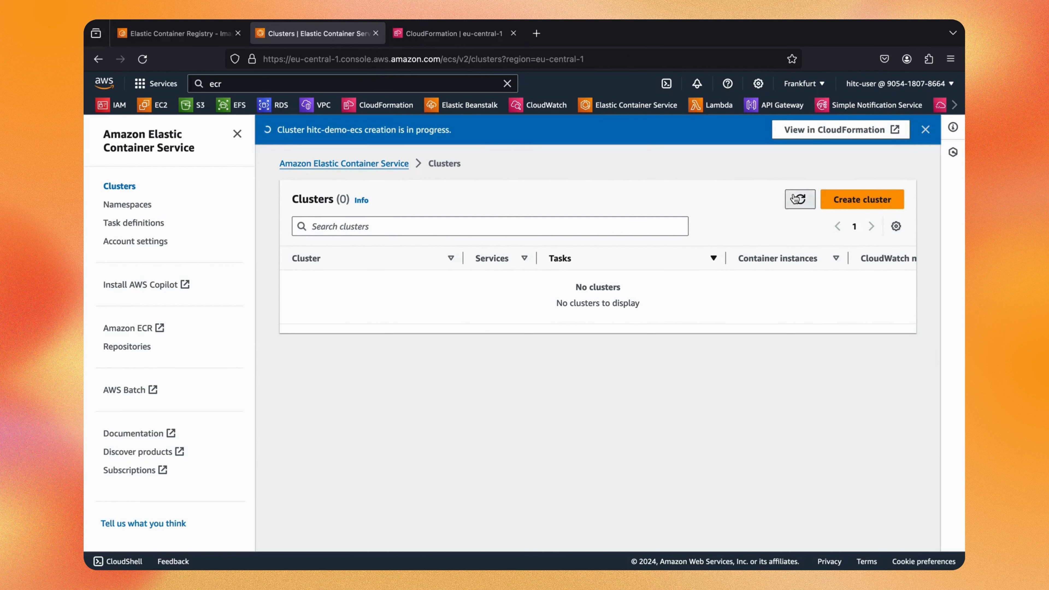
pyautogui.click(793, 195)
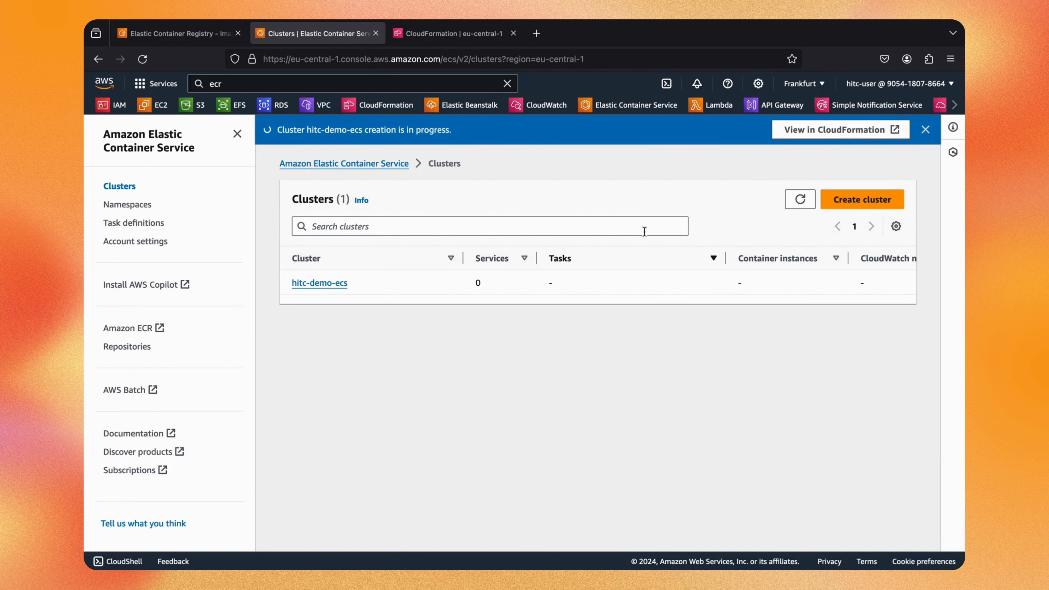
pyautogui.click(318, 282)
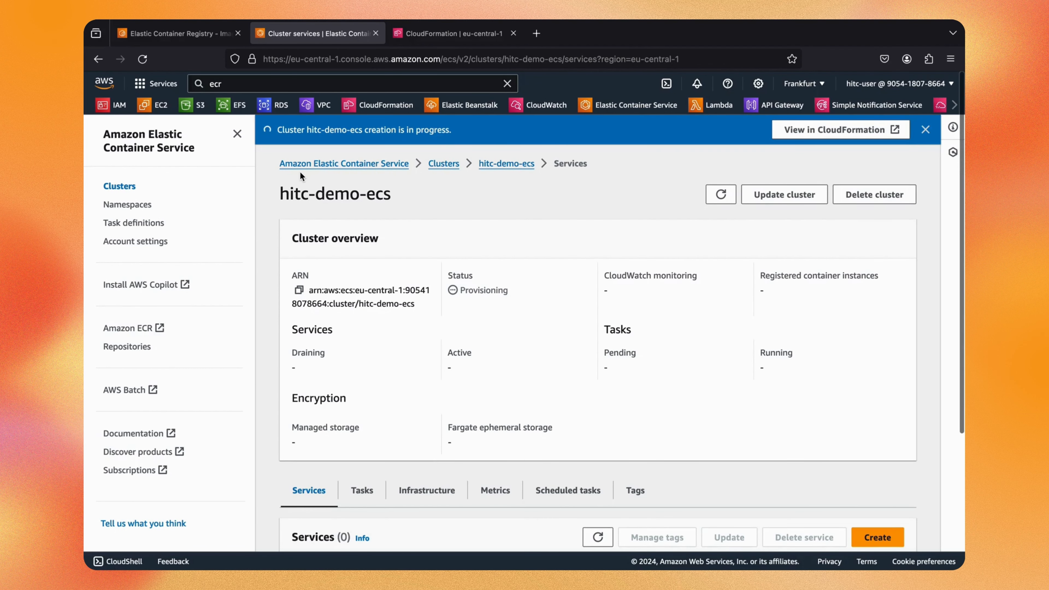
pyautogui.scroll(-3, 300, 171)
pyautogui.scroll(-2, 293, 482)
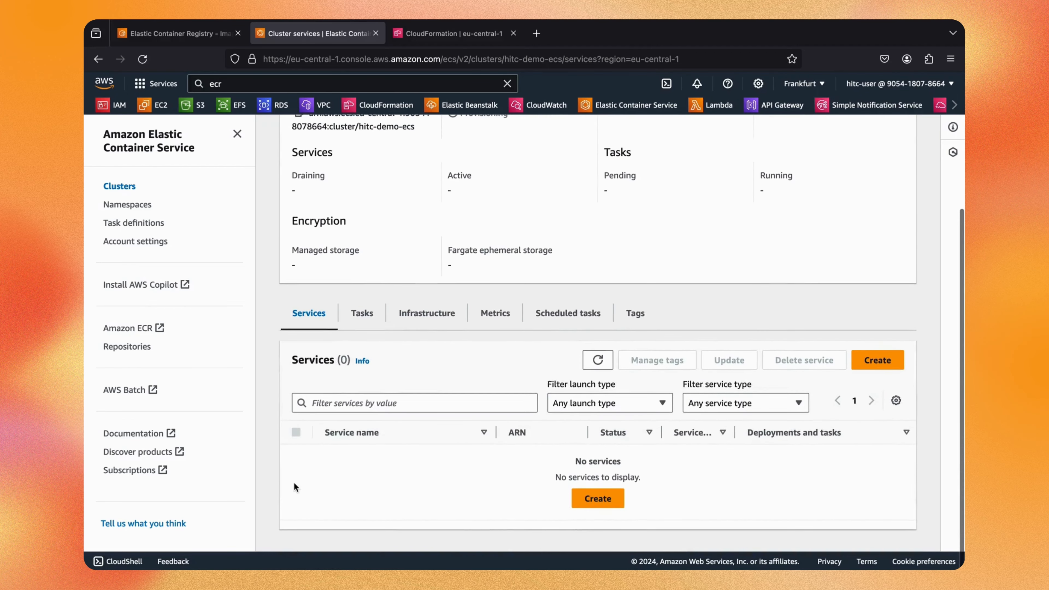
pyautogui.scroll(5, 293, 484)
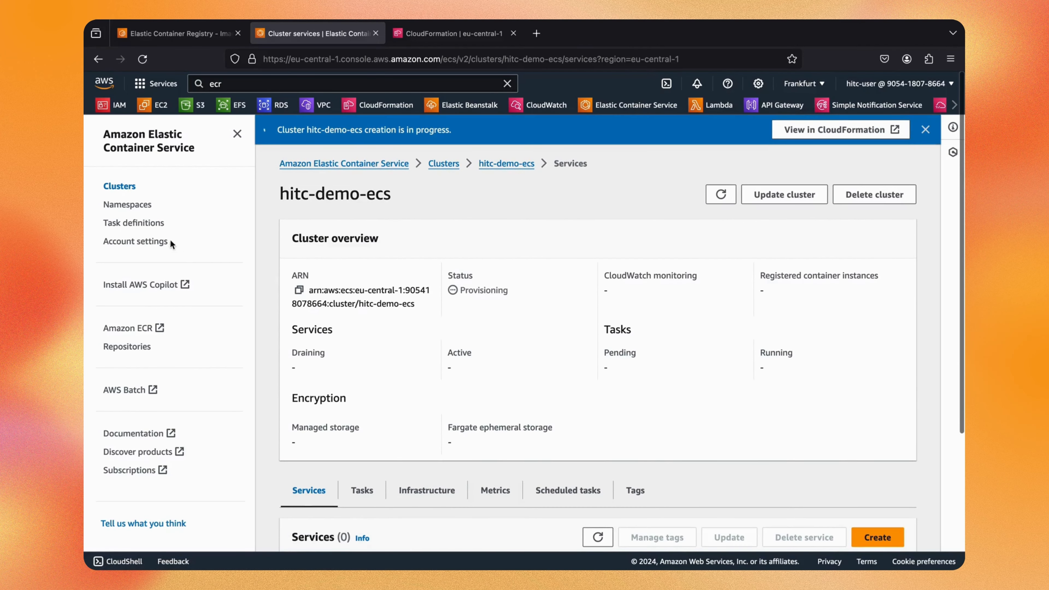
# Step: Start a new ECS task definition with the family name hitc-demo-task
pyautogui.click(153, 224)
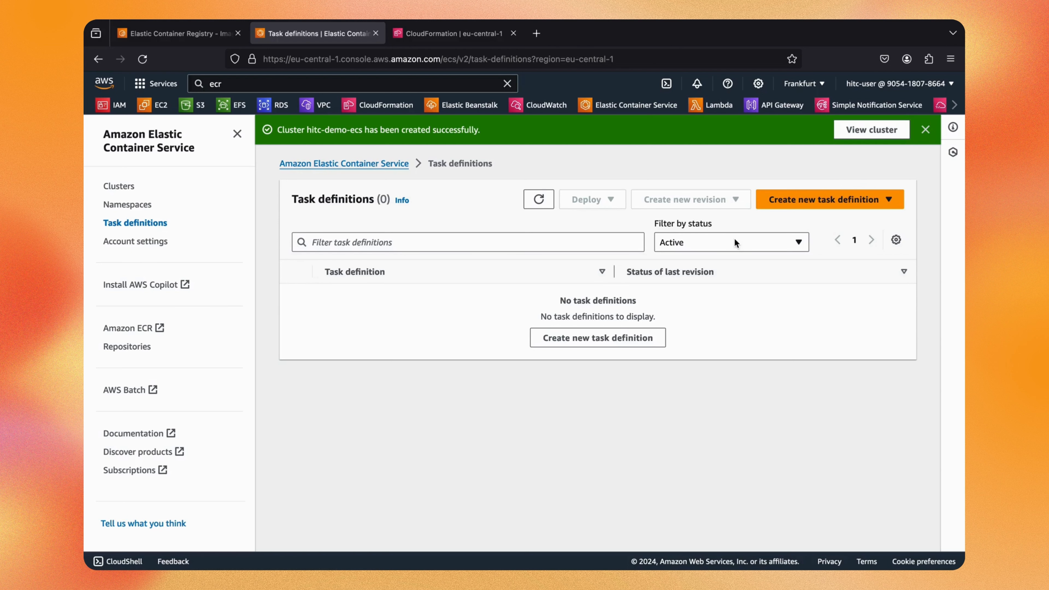
pyautogui.click(774, 206)
pyautogui.click(786, 223)
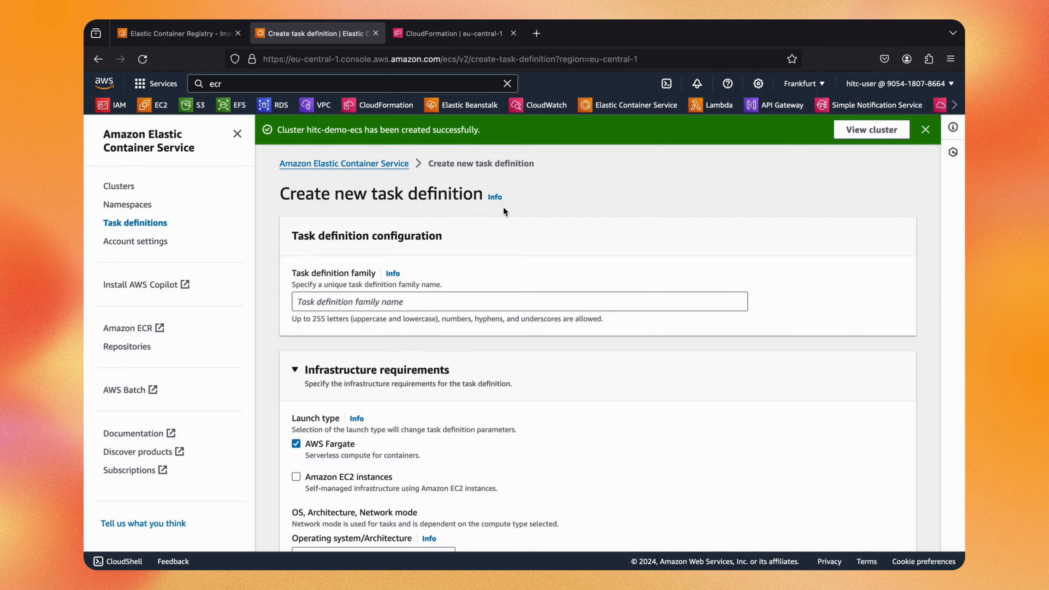
pyautogui.click(387, 273)
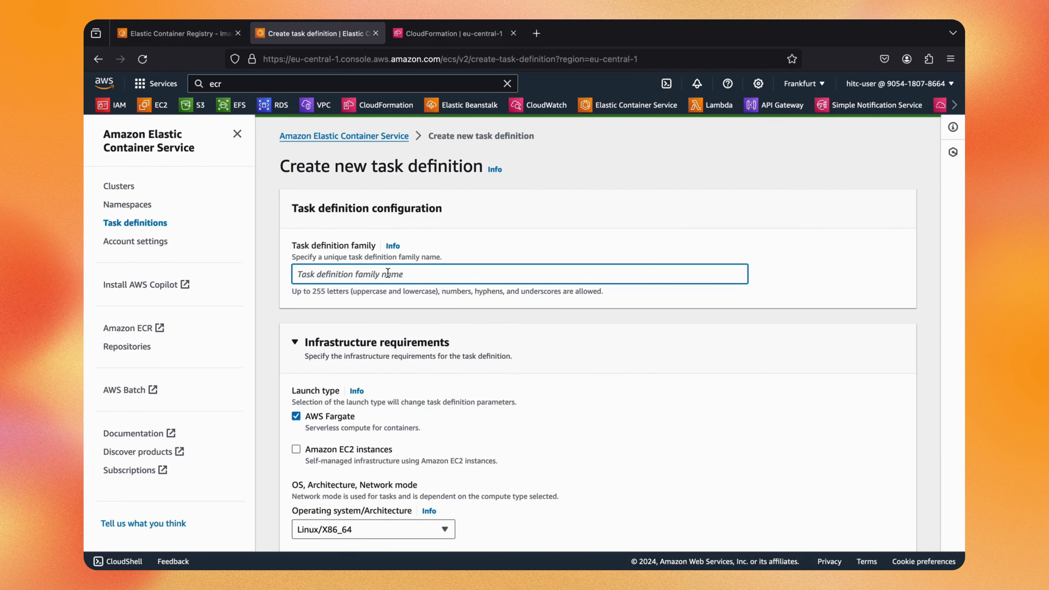
pyautogui.write('hitc-')
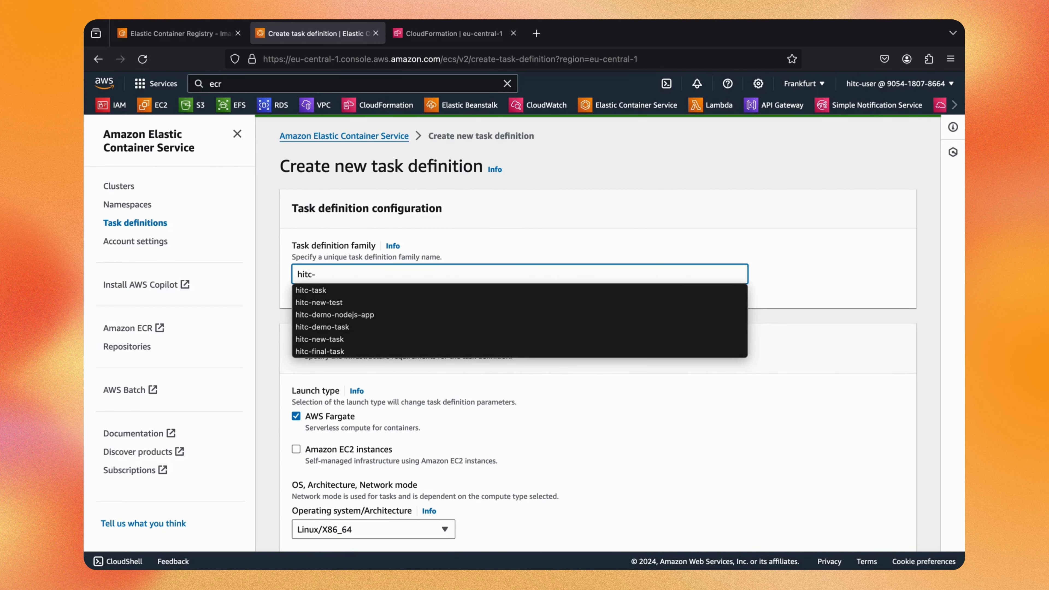
pyautogui.write('demo-task')
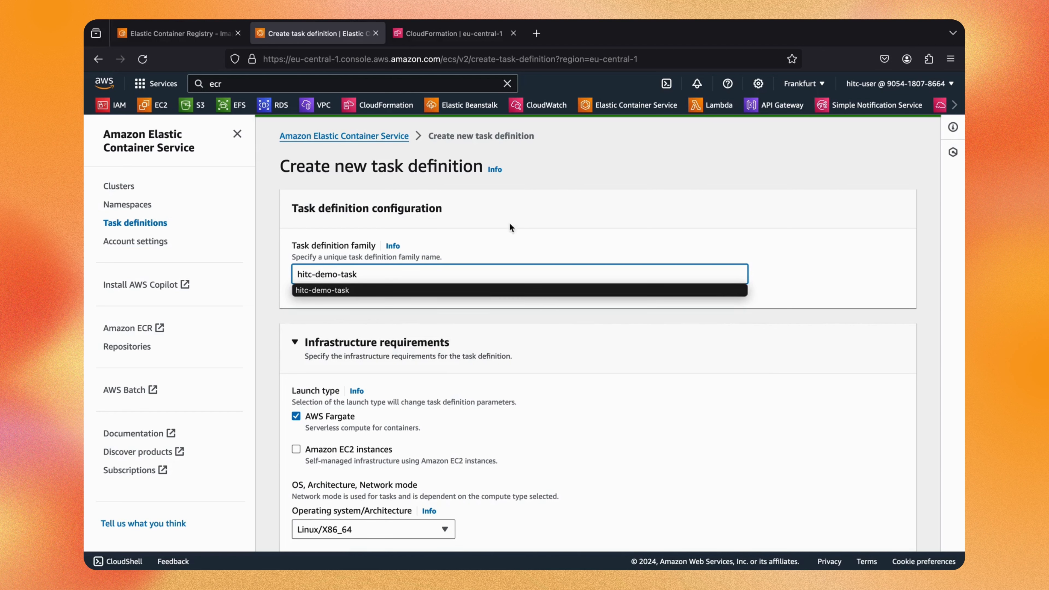
pyautogui.click(528, 223)
# Step: Review the launch type, operating system, task size and task execution role options in the infrastructure requirements
pyautogui.scroll(-5, 529, 223)
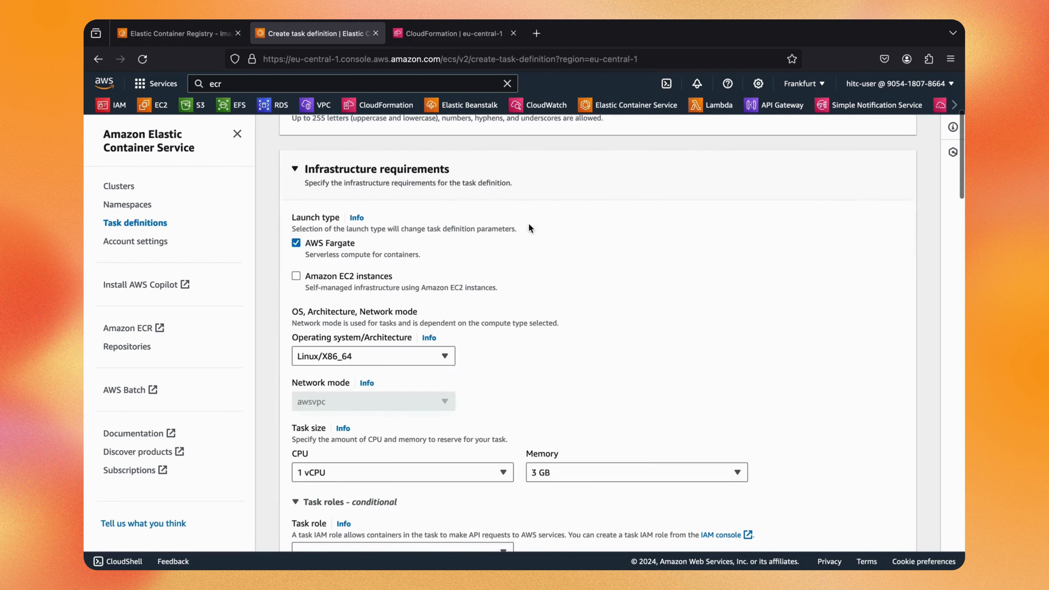
pyautogui.scroll(-1, 343, 267)
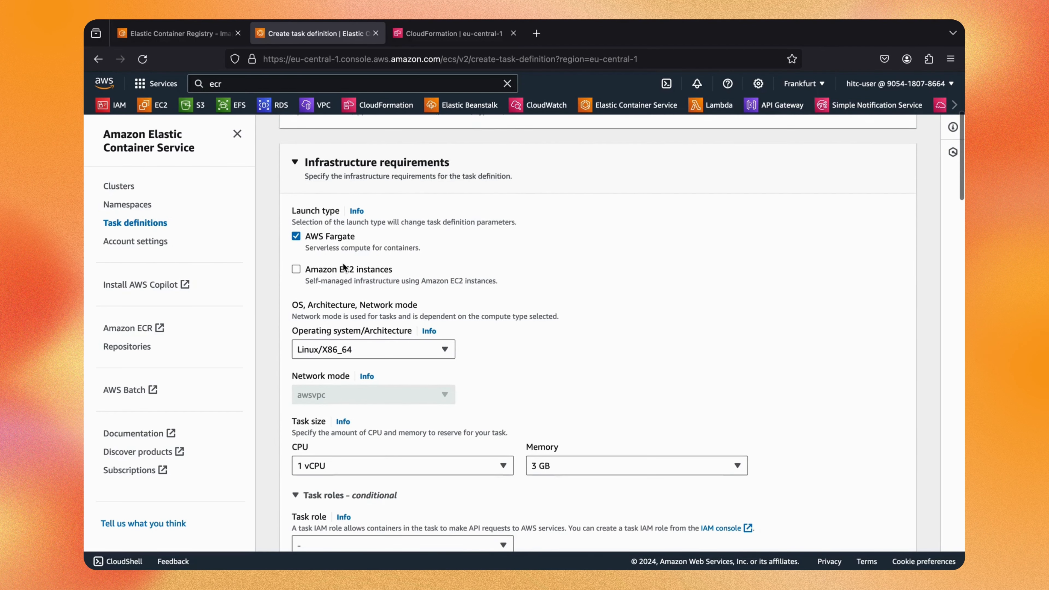
pyautogui.scroll(-5, 344, 266)
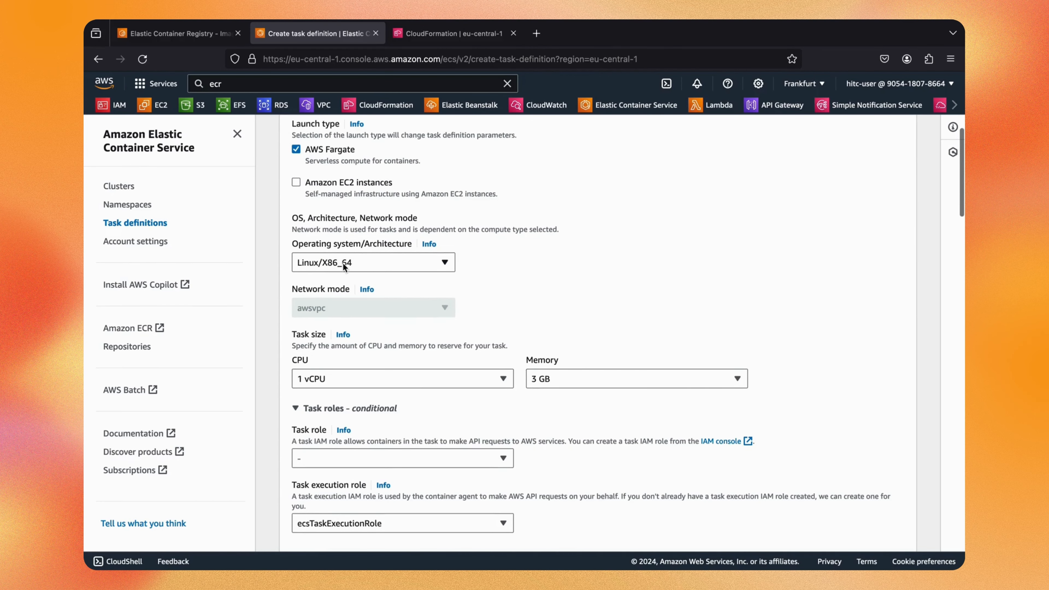
pyautogui.scroll(-2, 359, 293)
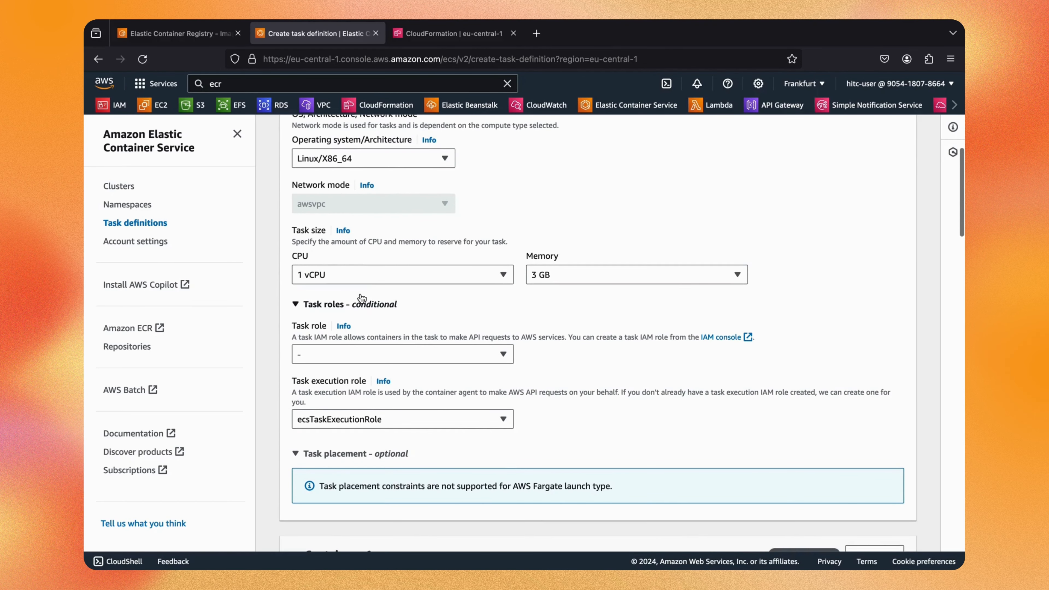
pyautogui.scroll(-1, 478, 262)
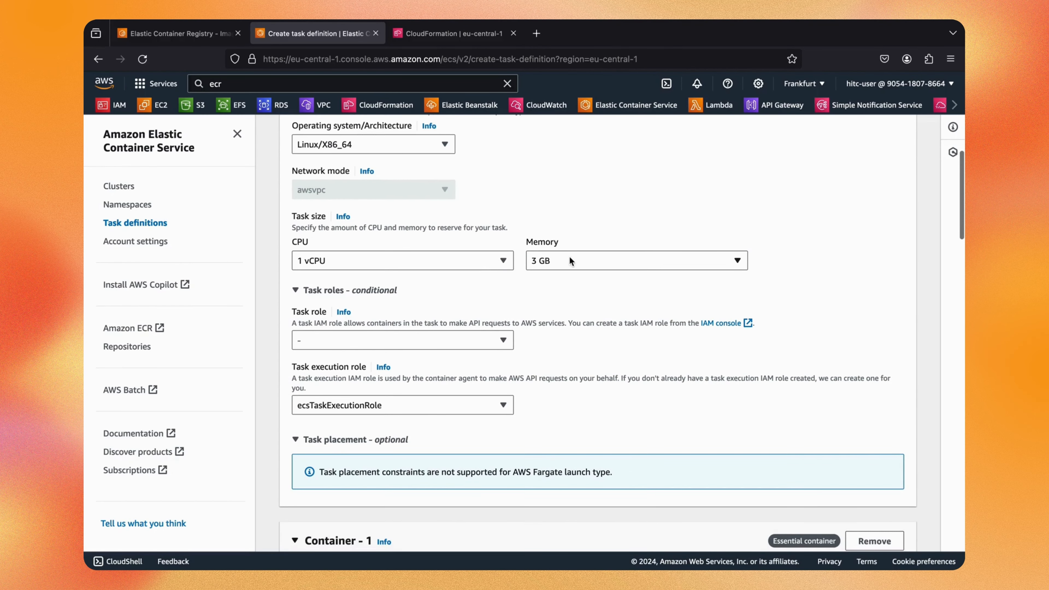
pyautogui.scroll(-3, 358, 349)
pyautogui.click(356, 347)
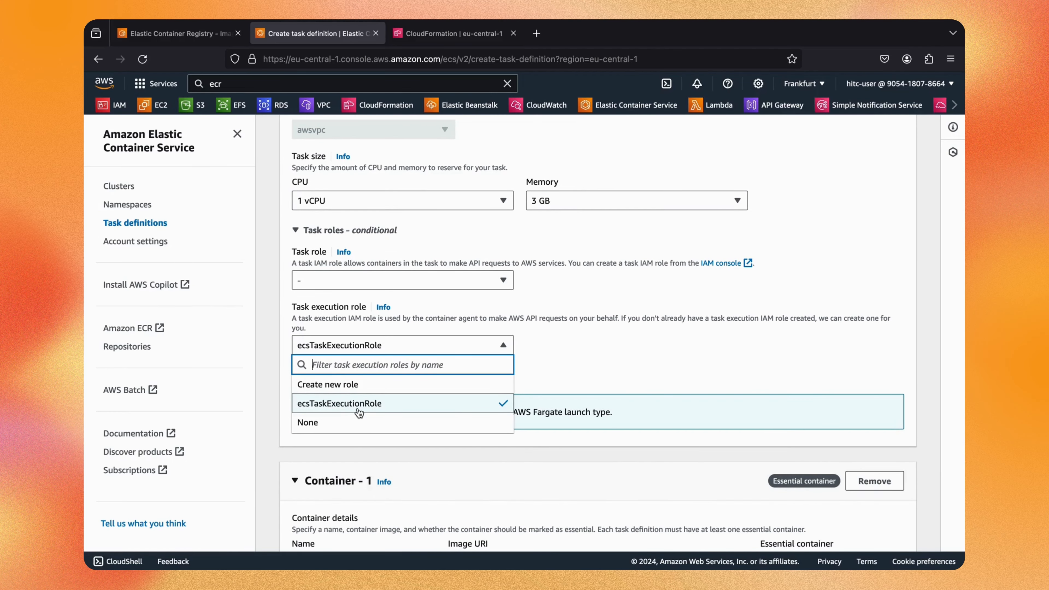
pyautogui.click(552, 349)
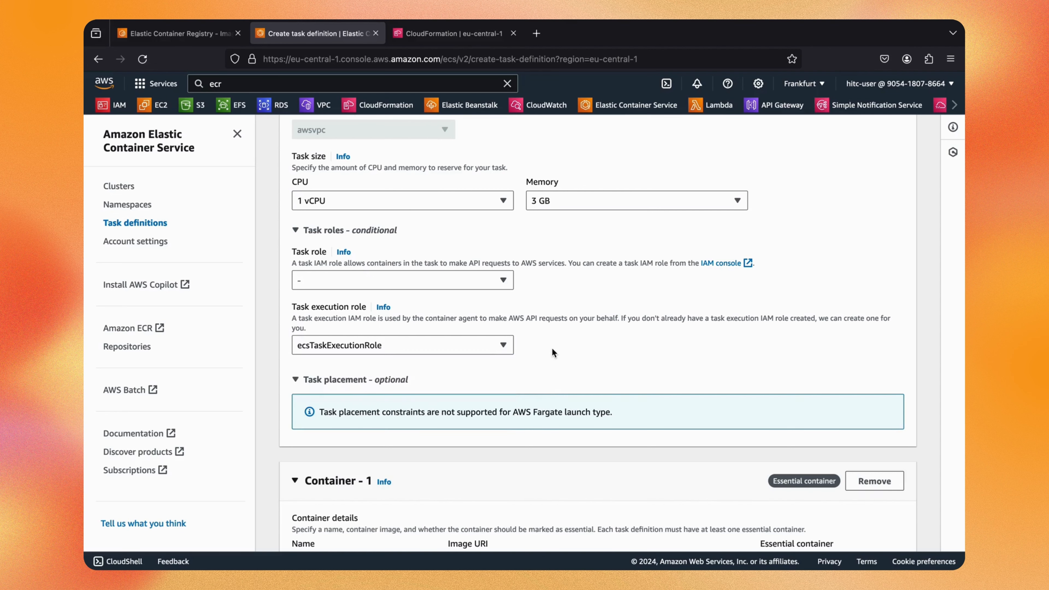
# Step: Name the first container of the task definition hitc-nodejs-app
pyautogui.scroll(-3, 552, 349)
pyautogui.scroll(-10, 554, 352)
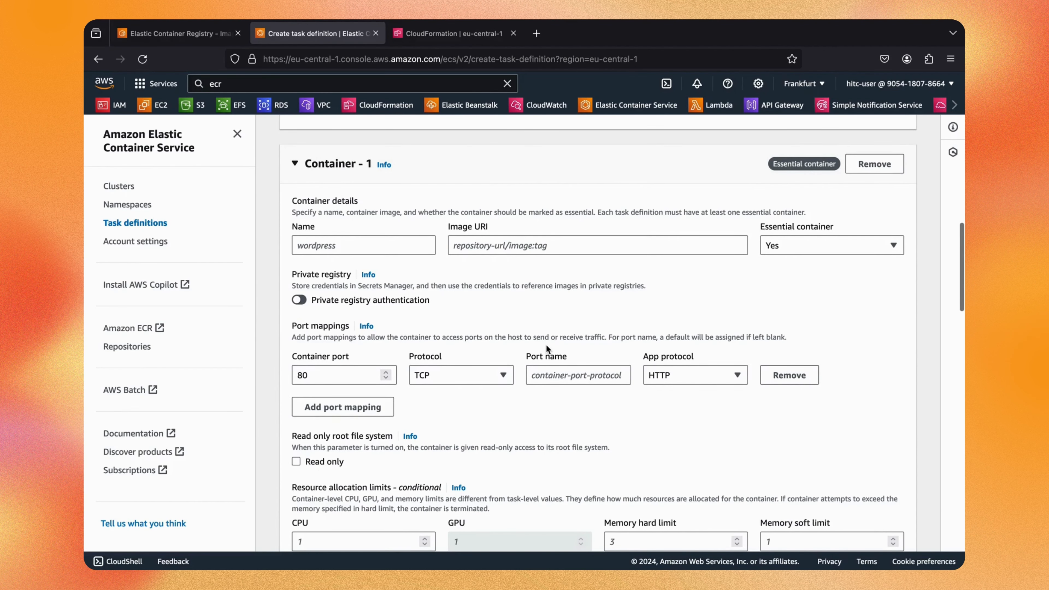
pyautogui.click(383, 252)
pyautogui.write('hitc')
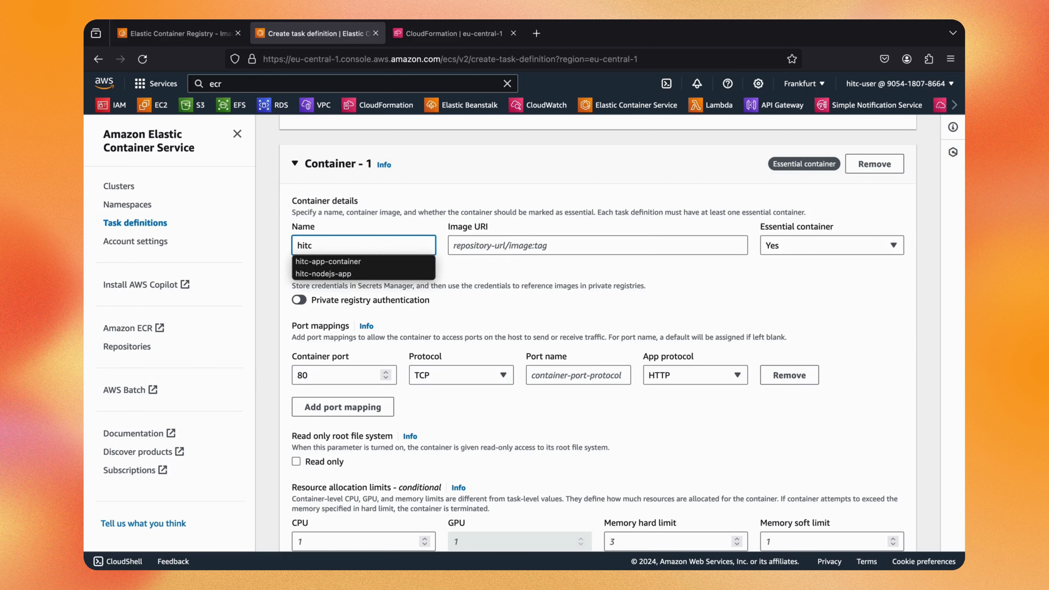
pyautogui.write('-node')
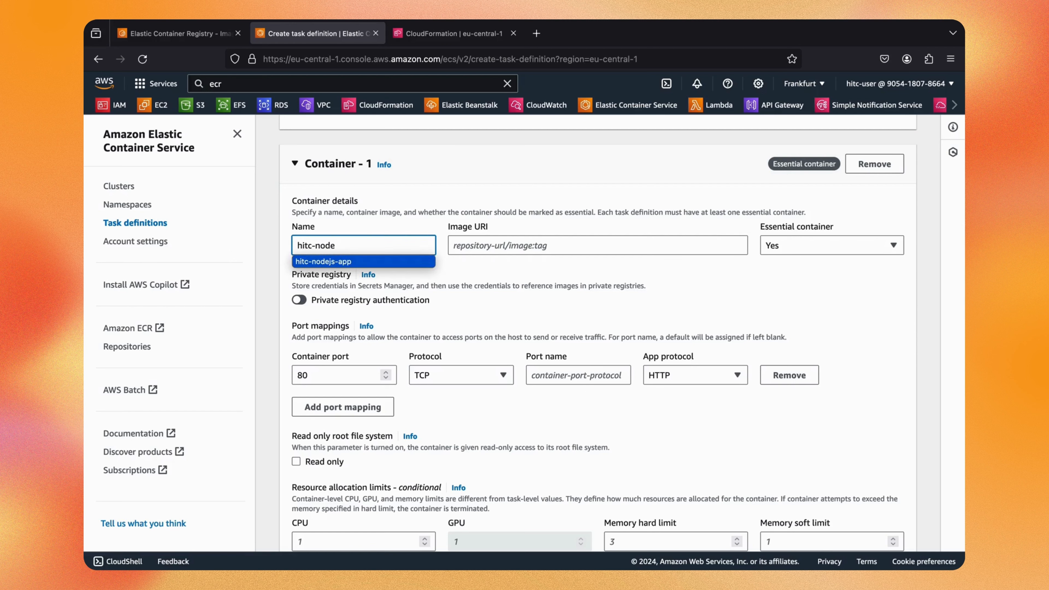
pyautogui.press('Return')
# Step: Copy the URI of the latest image from the hitc-nodejs-app ECR repository and enter it as the container's image URI
pyautogui.click(523, 248)
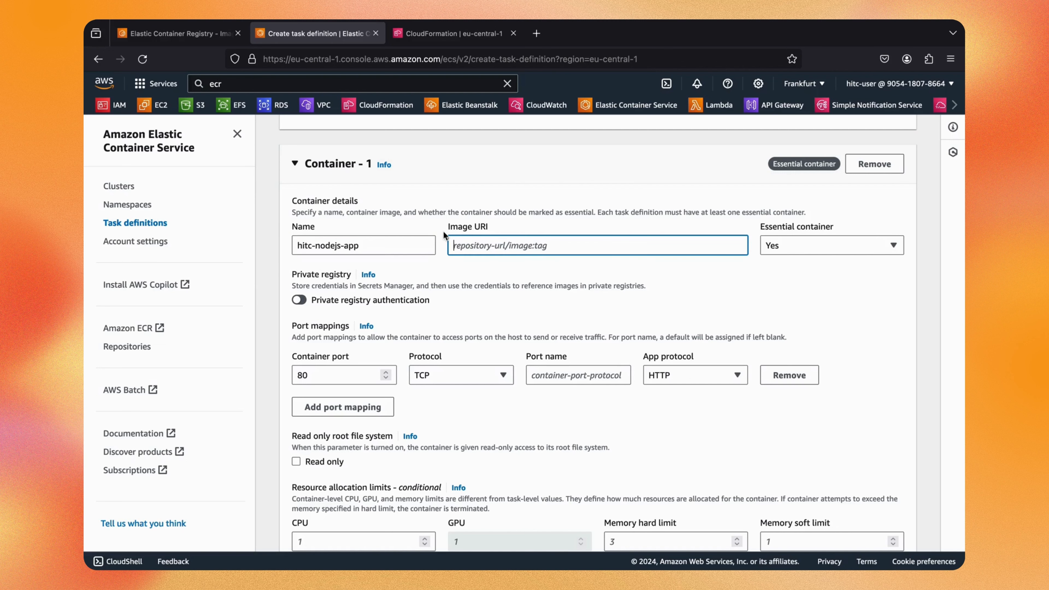
pyautogui.click(200, 34)
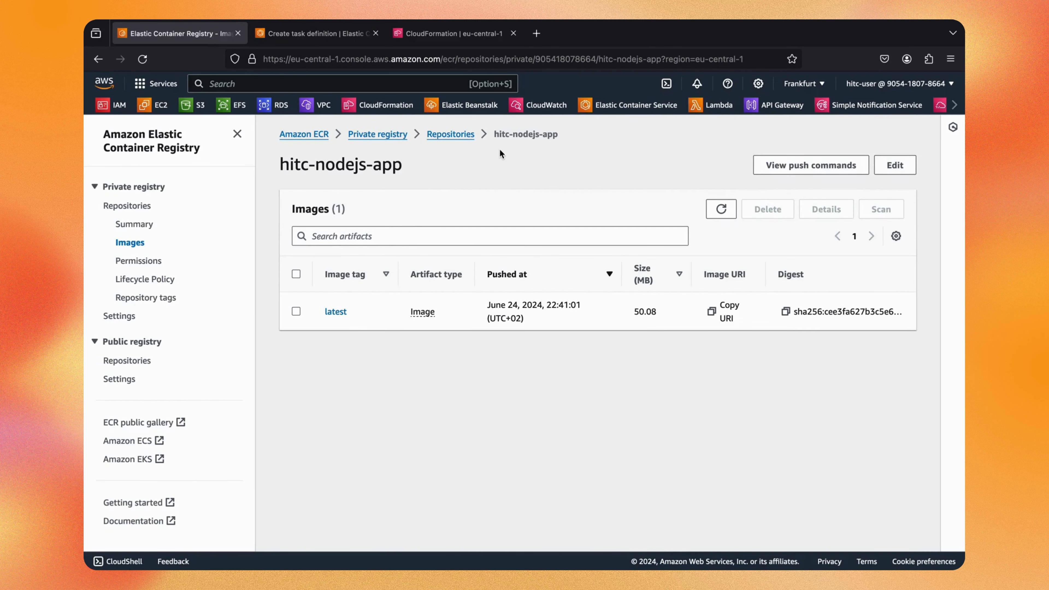
pyautogui.click(450, 134)
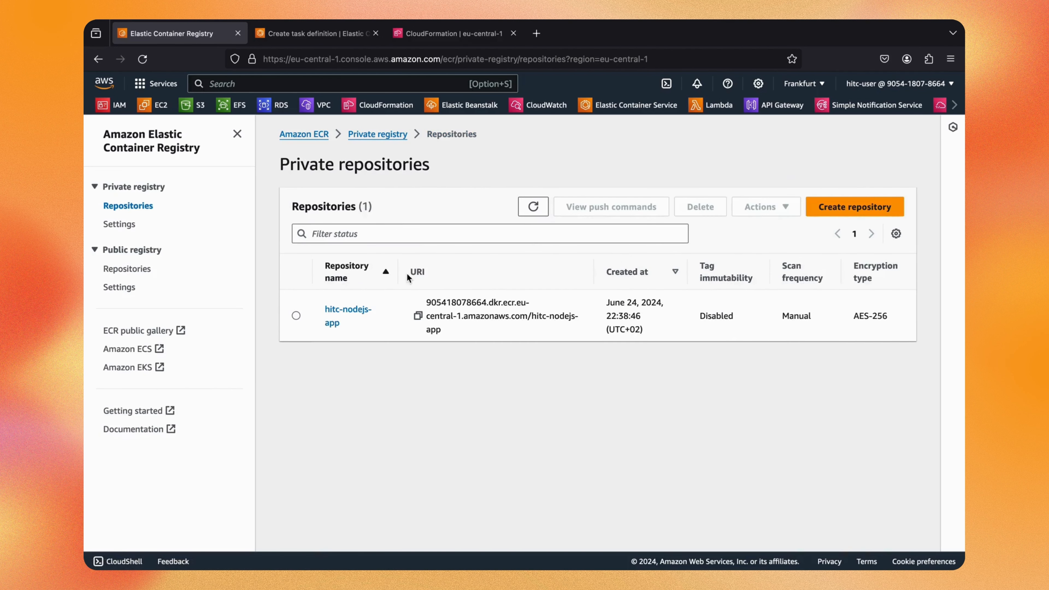
pyautogui.click(343, 316)
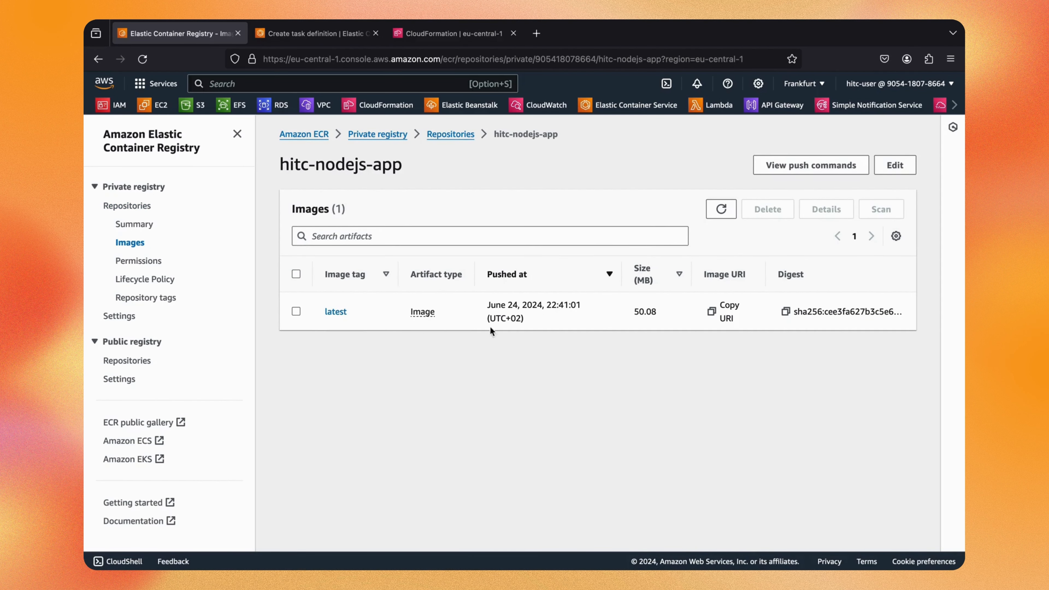
pyautogui.click(711, 311)
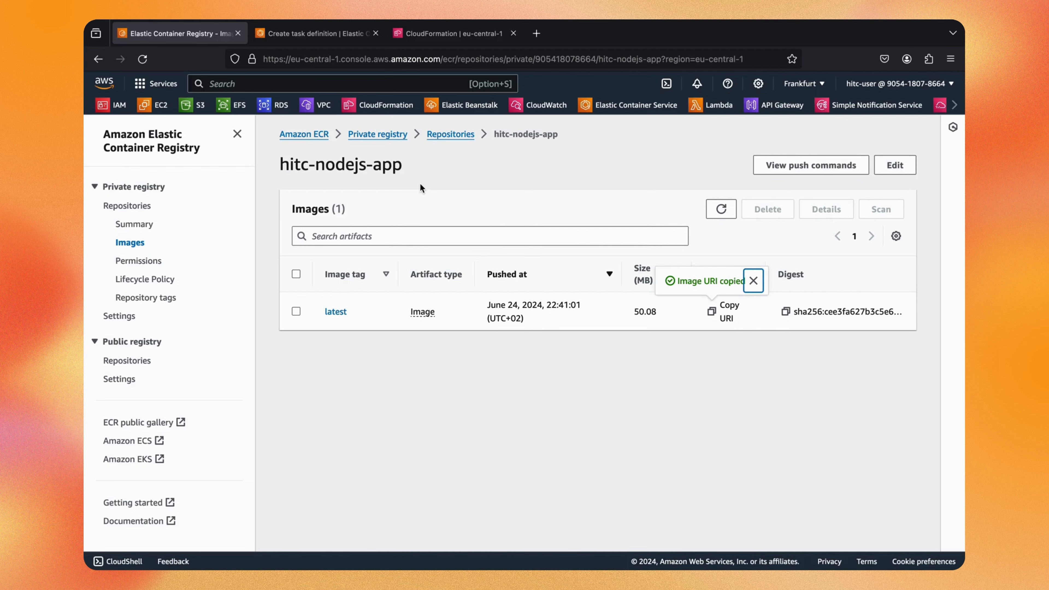
pyautogui.hotkey('ctrl', 'Tab')
pyautogui.click(485, 252)
pyautogui.write('905418078664.dkr.ecr.eu-central-1.amazonaws.com/hitc-nodejs-app:latest')
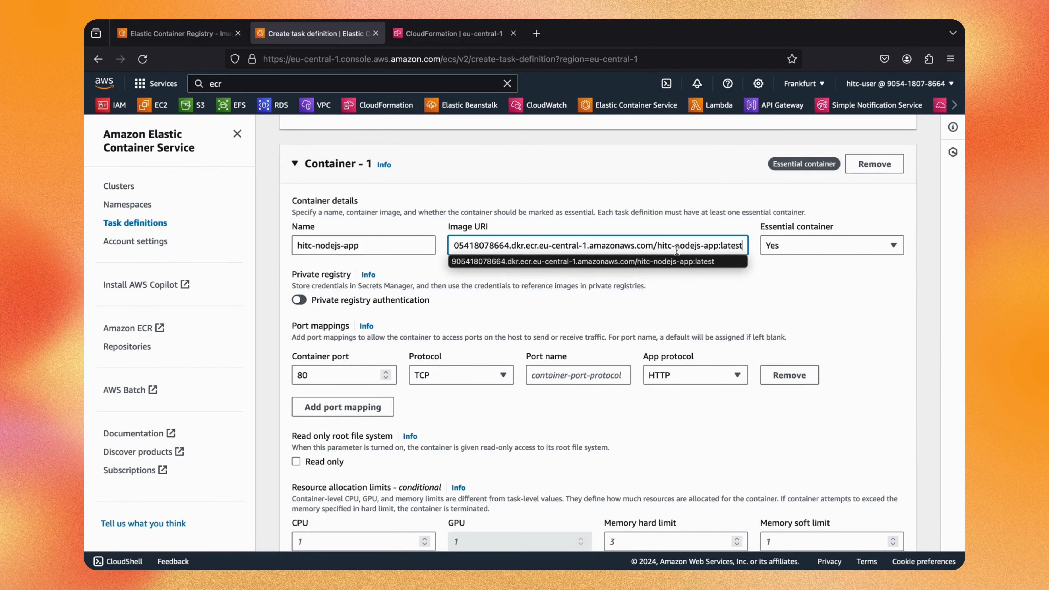
# Step: Check the repository name and tag in the container's image URI against the image listed in the ECR repository
pyautogui.doubleClick(728, 247)
pyautogui.click(666, 246)
pyautogui.doubleClick(665, 247)
pyautogui.click(701, 247)
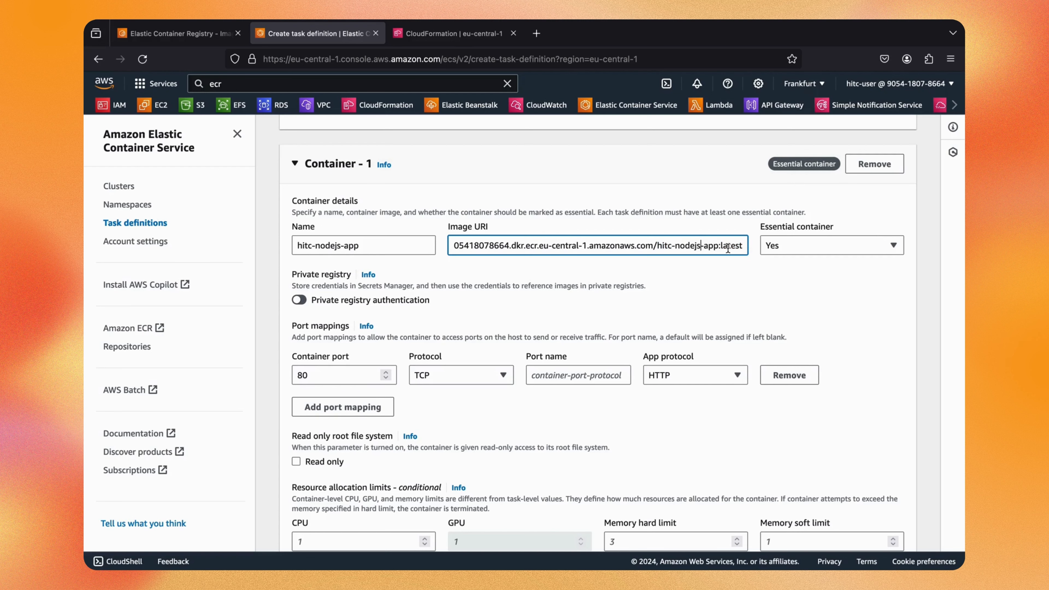
pyautogui.hotkey('ctrl', 'shift', 'Tab')
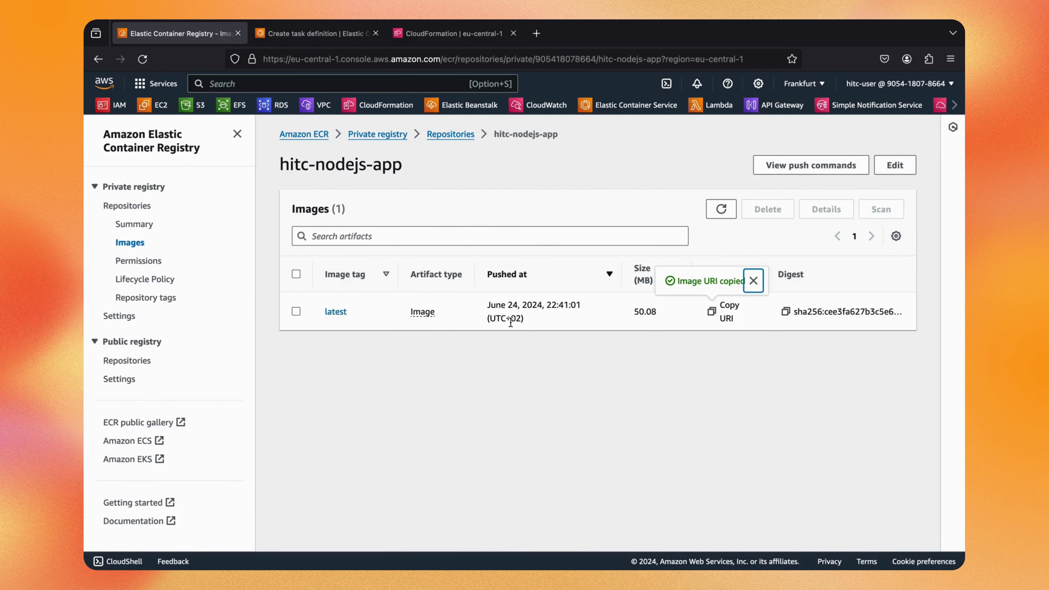
# Step: Go back to the task definition's container port and look up the app's port in app.js and the Dockerfile in VS Code
pyautogui.hotkey('ctrl', 'Tab')
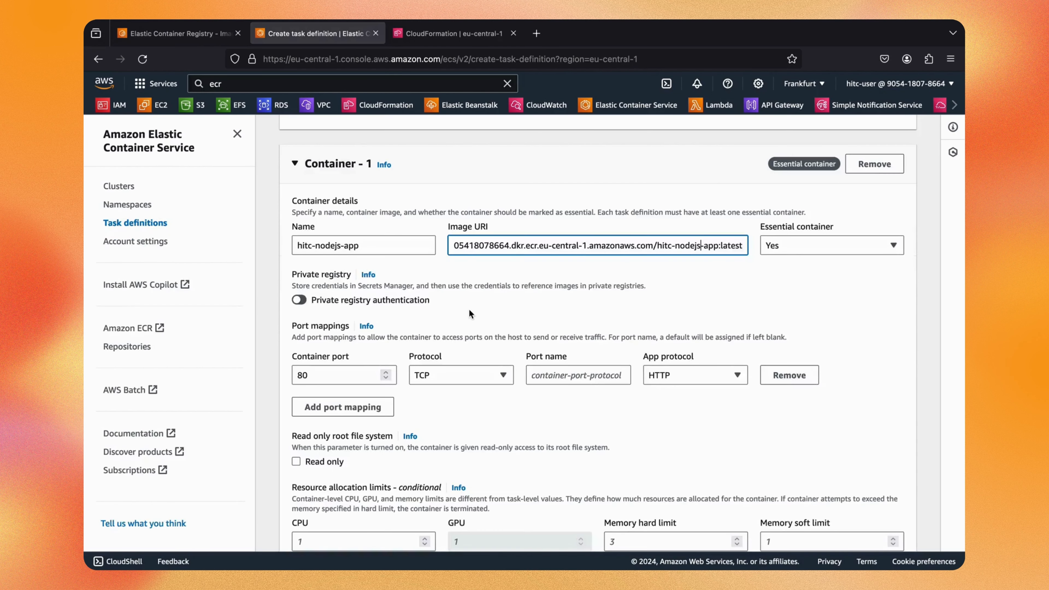
pyautogui.scroll(-3, 598, 302)
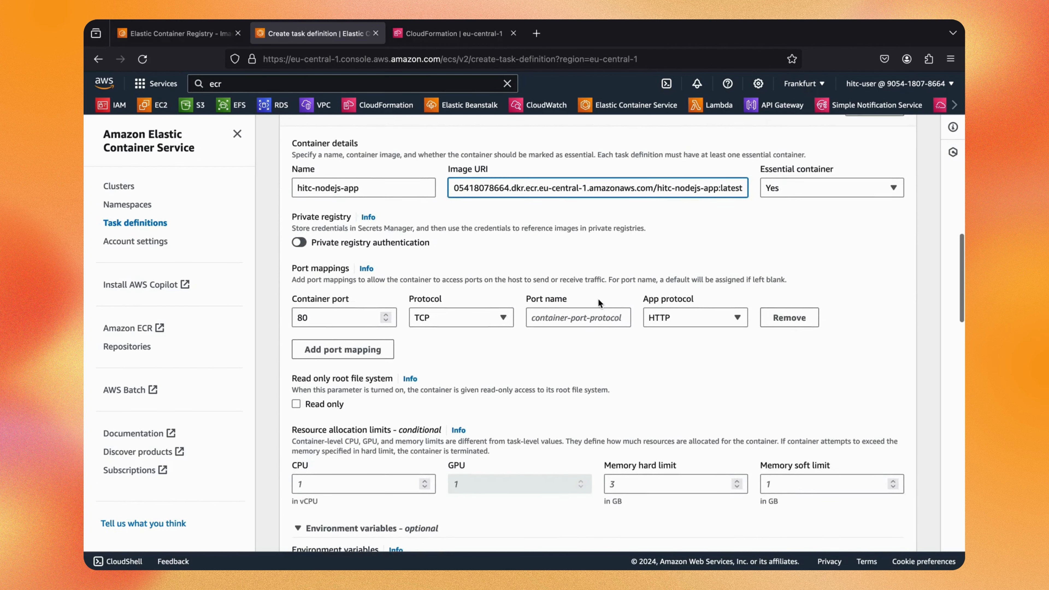
pyautogui.doubleClick(335, 305)
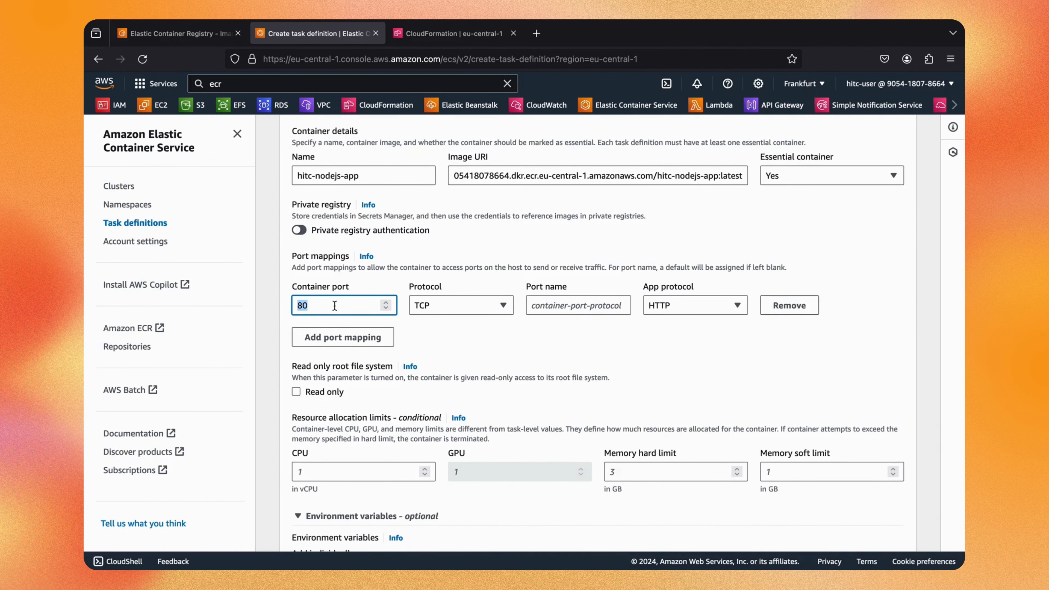
pyautogui.hotkey('ctrl', 'Left')
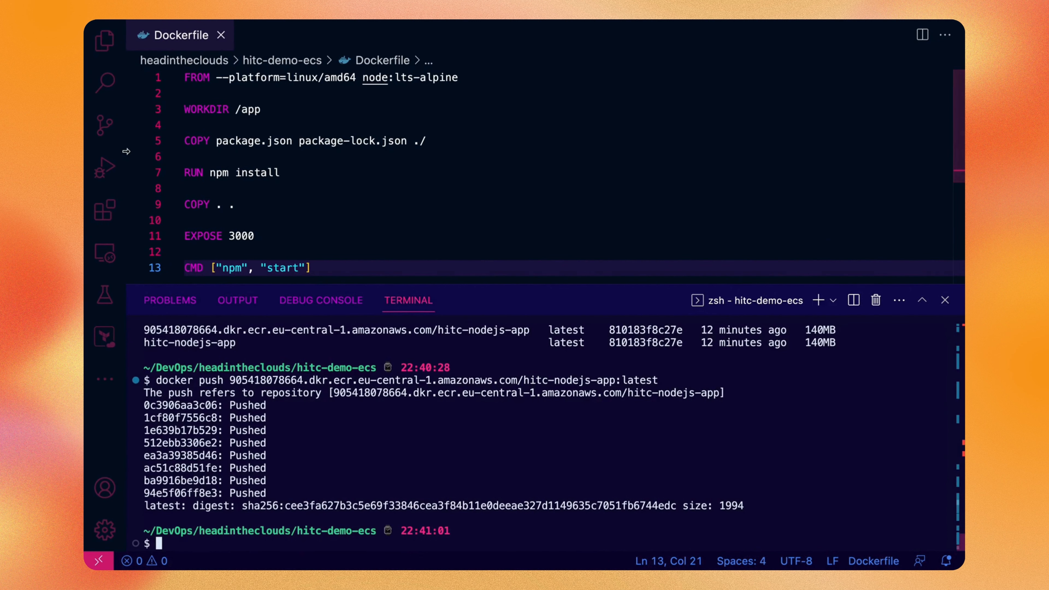
pyautogui.moveTo(126, 153); pyautogui.dragTo(280, 156)
pyautogui.click(238, 138)
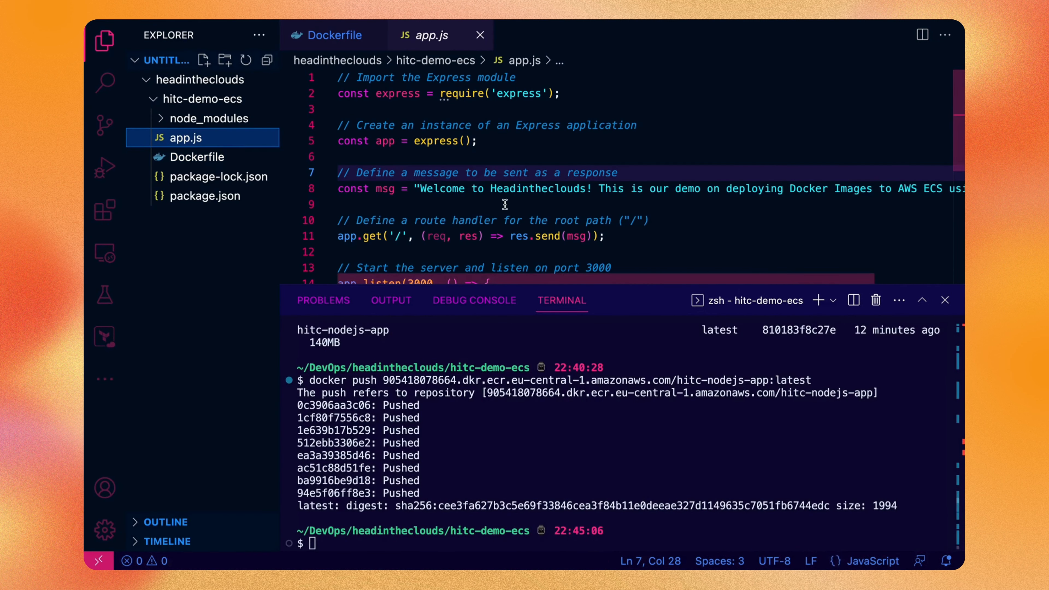
pyautogui.scroll(-2, 536, 203)
pyautogui.click(231, 157)
pyautogui.scroll(-2, 602, 165)
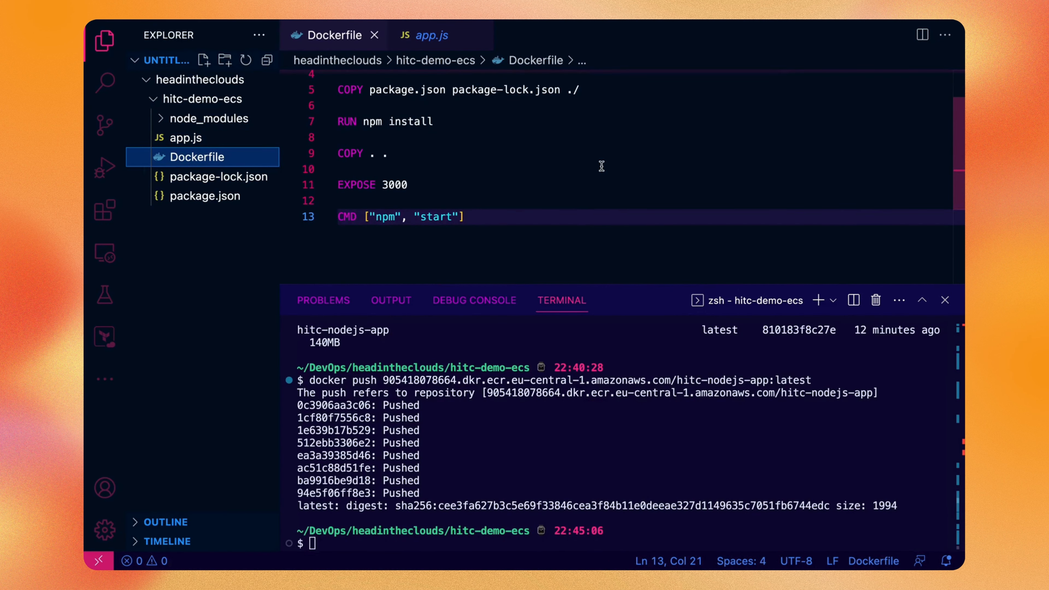
pyautogui.click(404, 178)
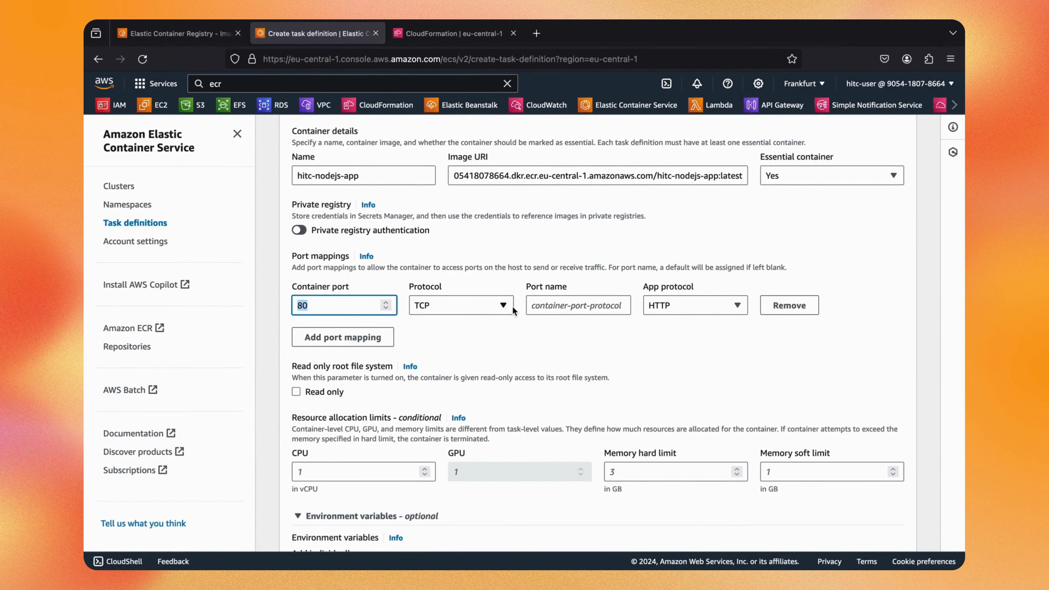
# Step: Set the port mapping's container port to 3000 and its port name to hitc-nodejs-3000
pyautogui.write('3000')
pyautogui.click(569, 307)
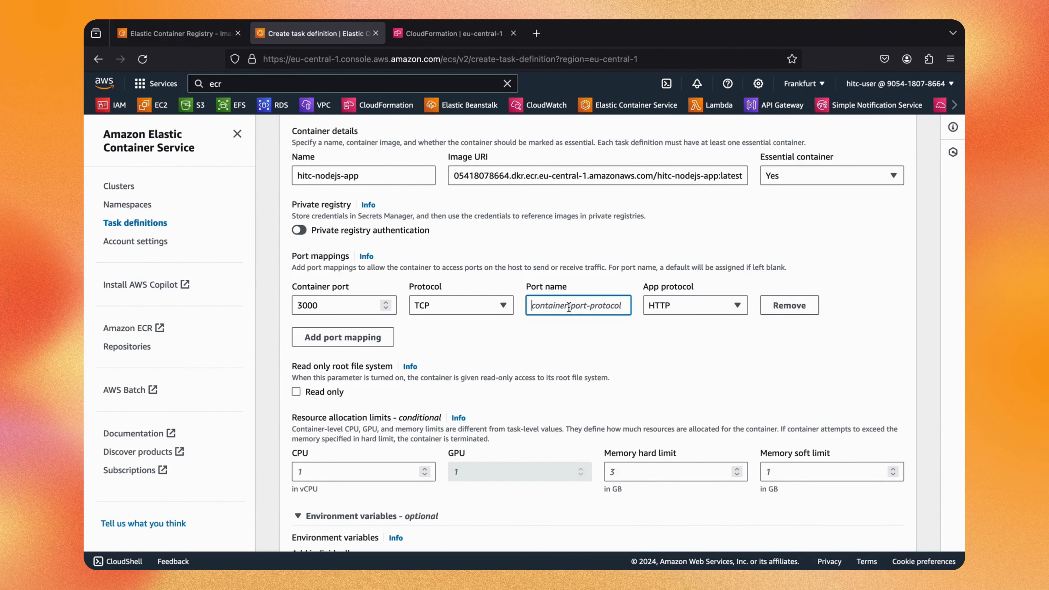
pyautogui.write('hit')
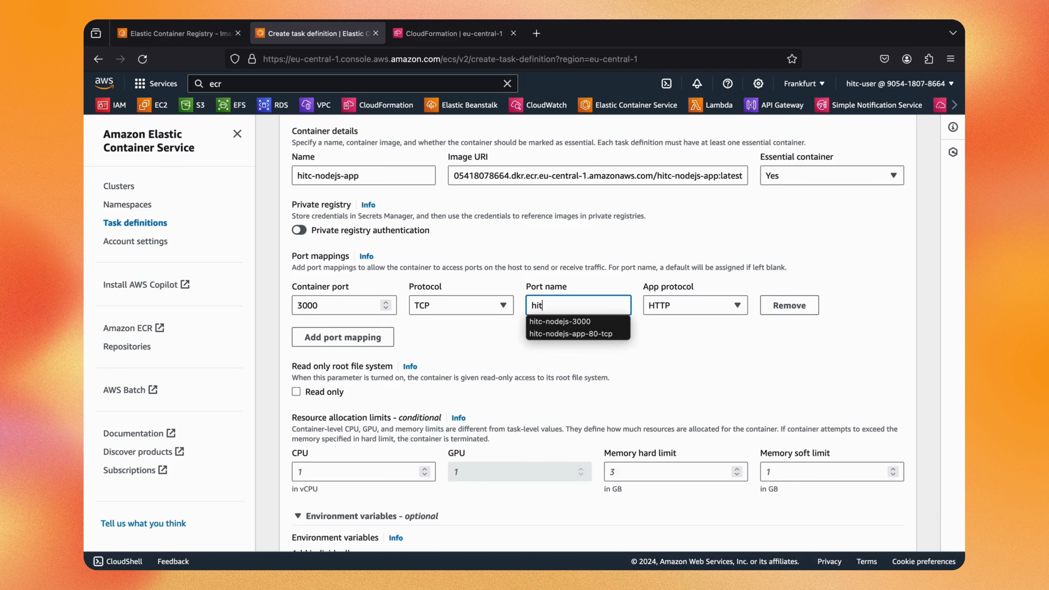
pyautogui.press('Escape')
pyautogui.press('Down')
pyautogui.press('Down')
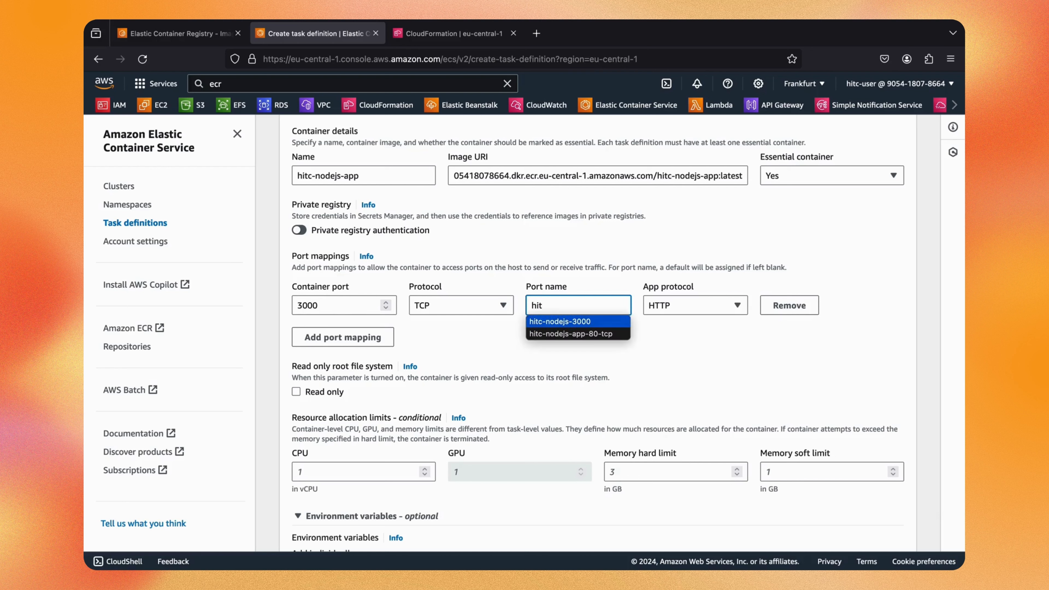
pyautogui.press('Escape')
pyautogui.press('Down')
pyautogui.press('Down')
pyautogui.press('Return')
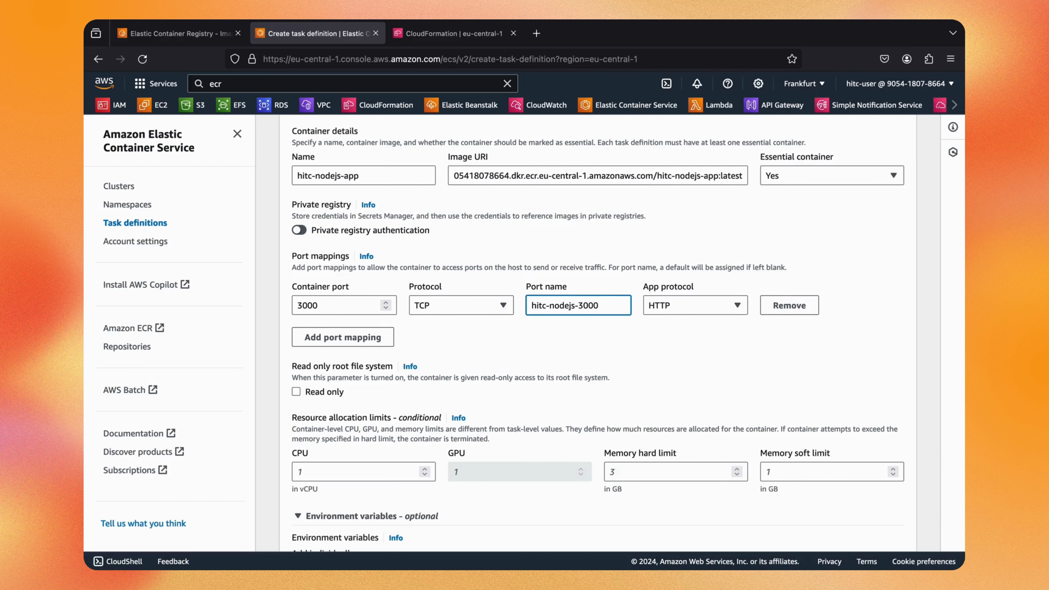
# Step: Create the task definition, keeping the default log collection, storage, monitoring and tag settings
pyautogui.scroll(-1, 676, 294)
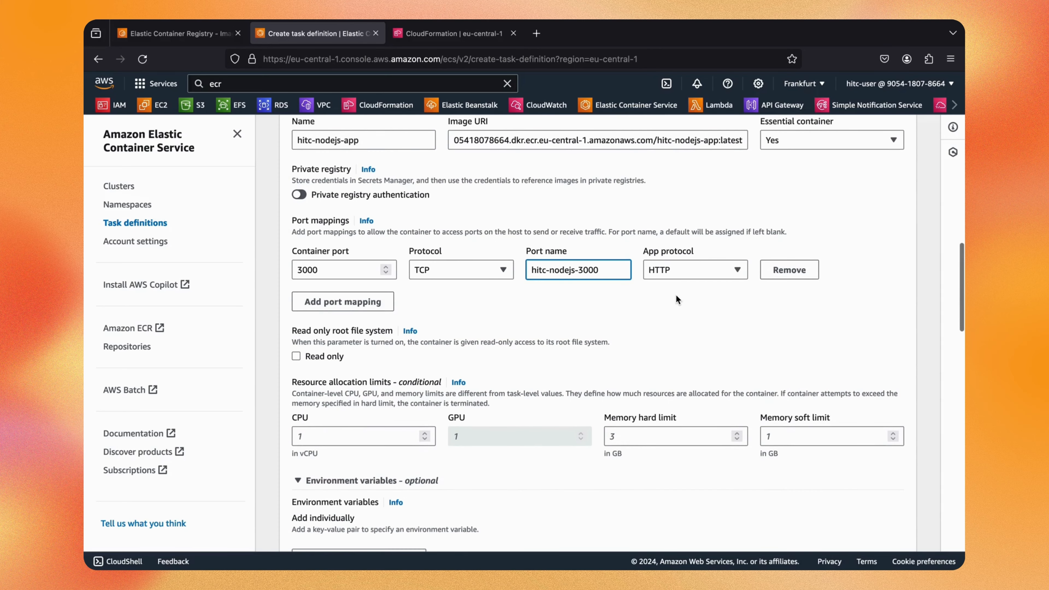
pyautogui.scroll(-5, 485, 380)
pyautogui.scroll(-6, 485, 383)
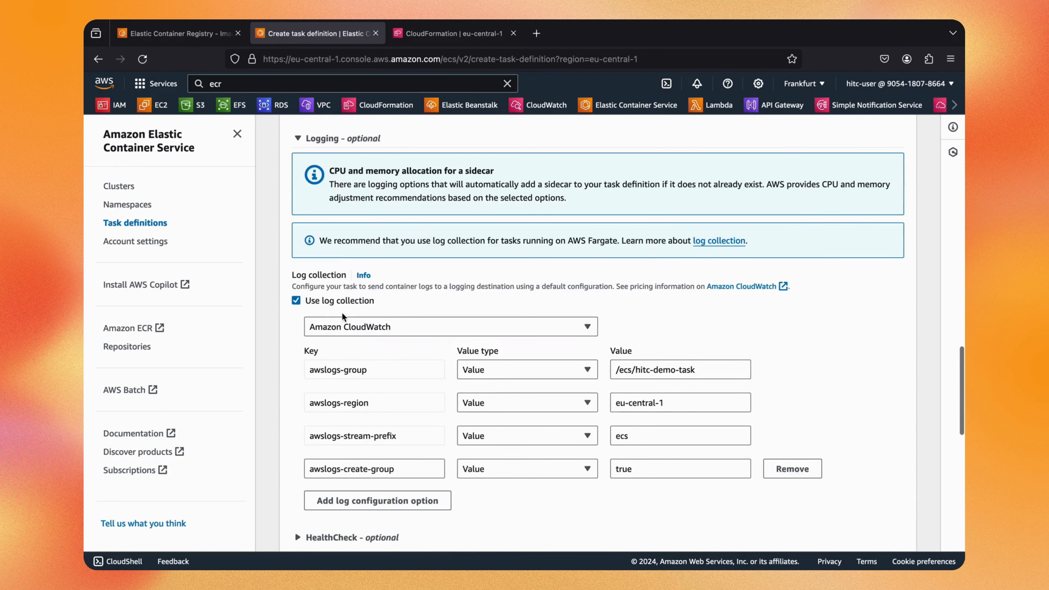
pyautogui.scroll(-1, 372, 289)
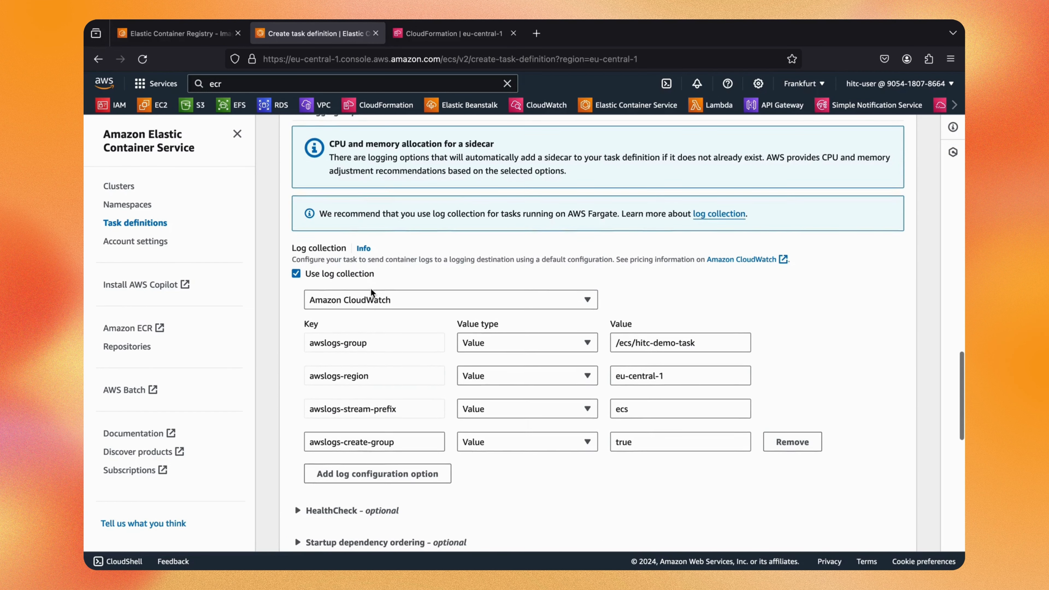
pyautogui.scroll(-2, 370, 288)
pyautogui.scroll(-1, 376, 245)
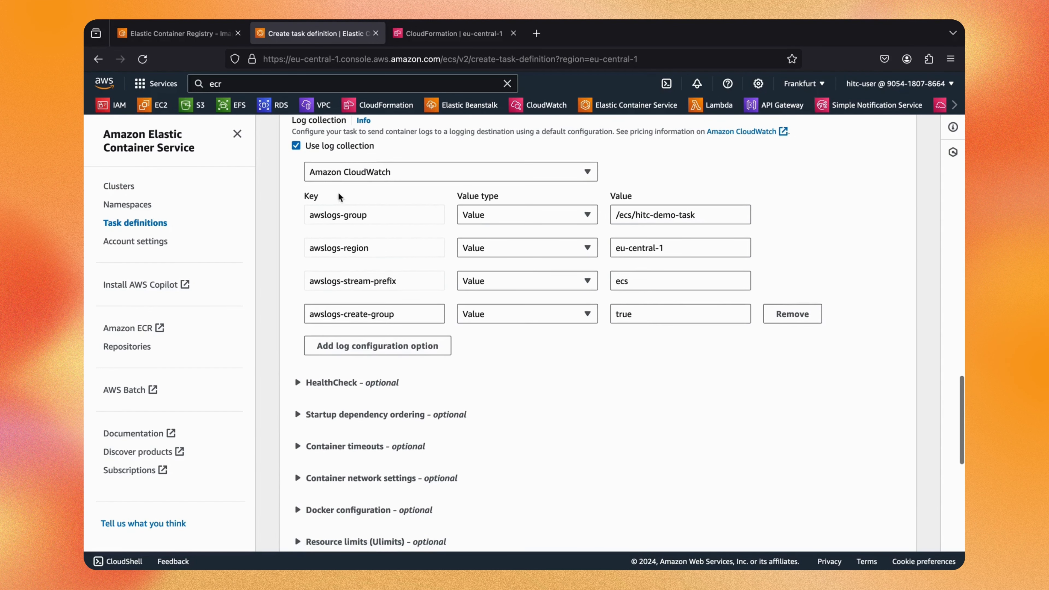
pyautogui.scroll(-3, 426, 169)
pyautogui.scroll(-7, 426, 173)
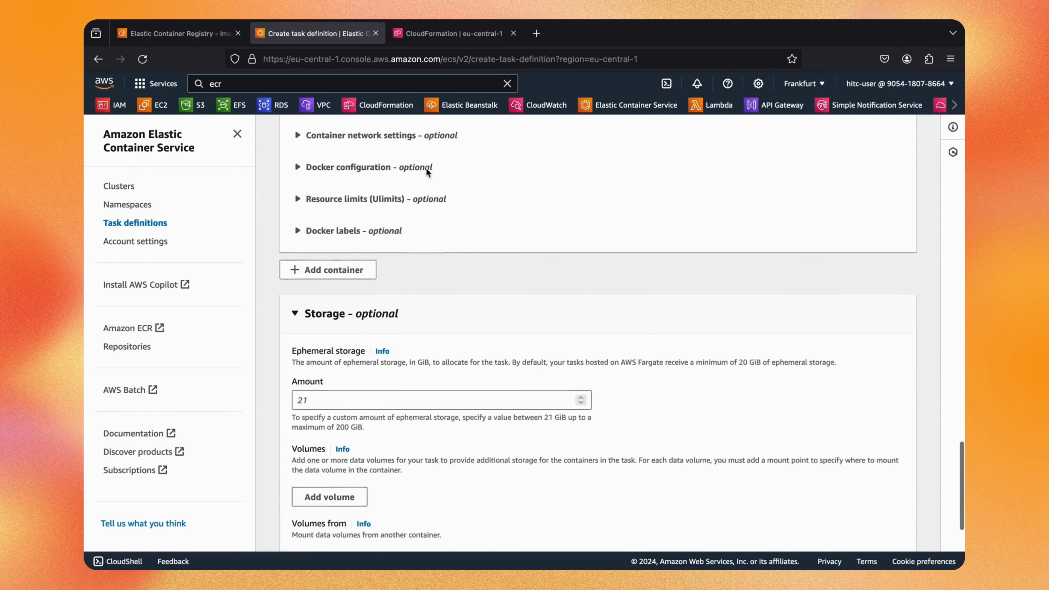
pyautogui.scroll(-1, 427, 174)
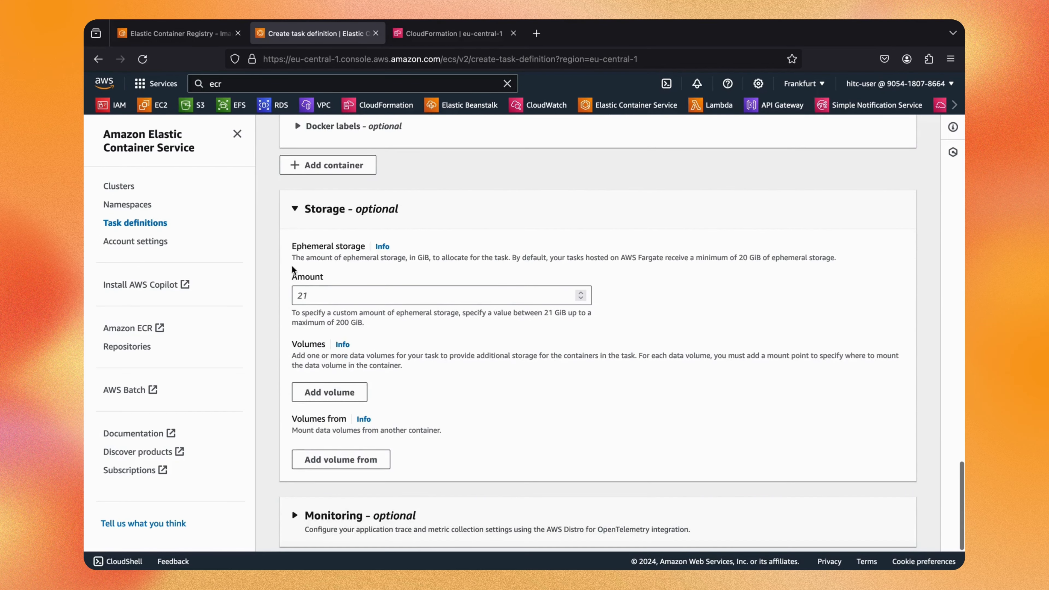
pyautogui.scroll(-3, 445, 237)
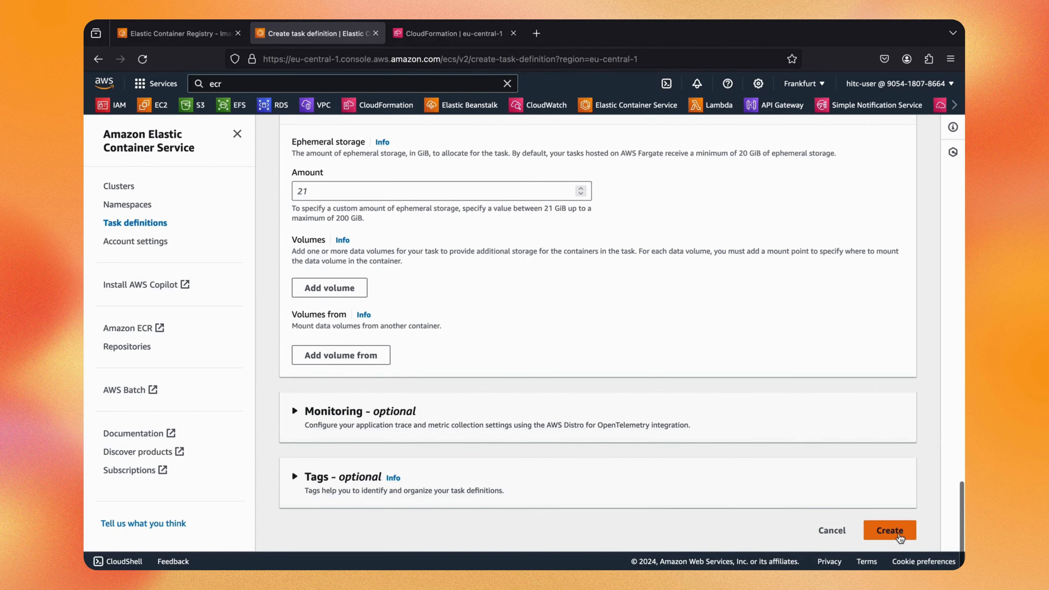
pyautogui.click(889, 530)
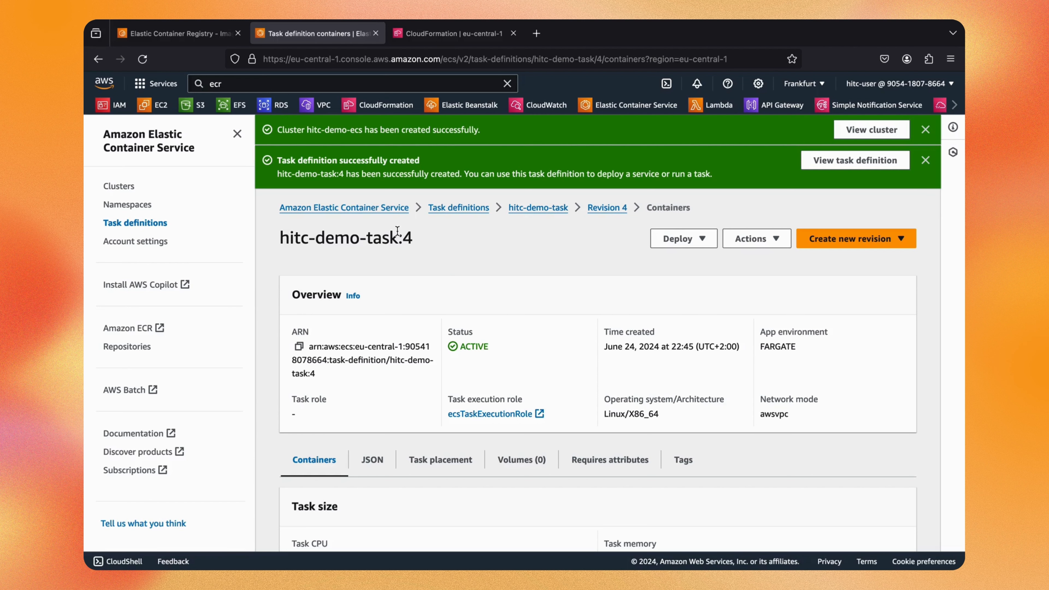
# Step: Open the hitc-demo-ecs cluster's tasks and list them with any desired status
pyautogui.click(134, 186)
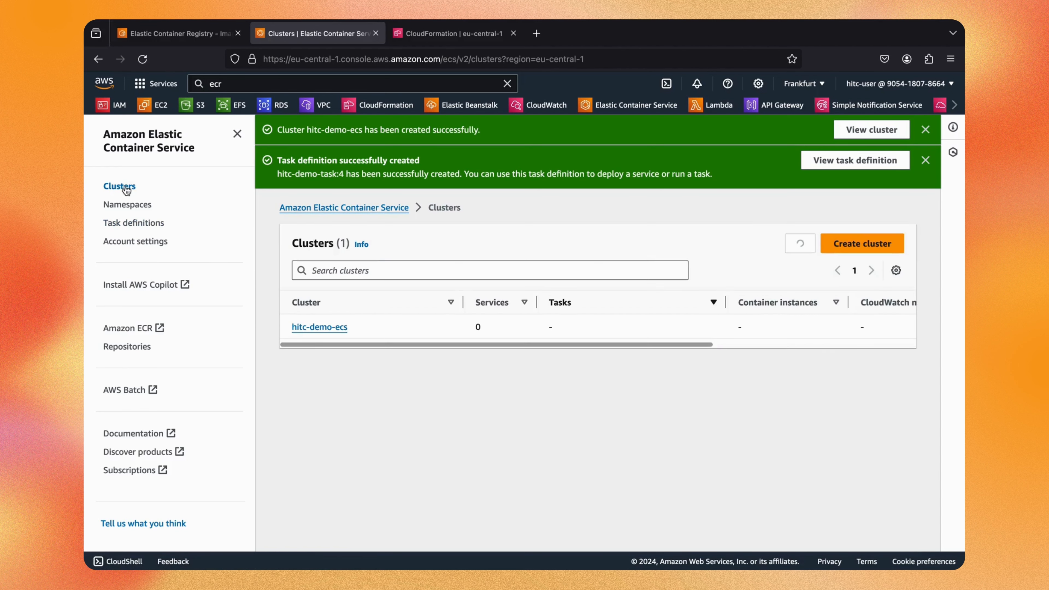
pyautogui.click(322, 327)
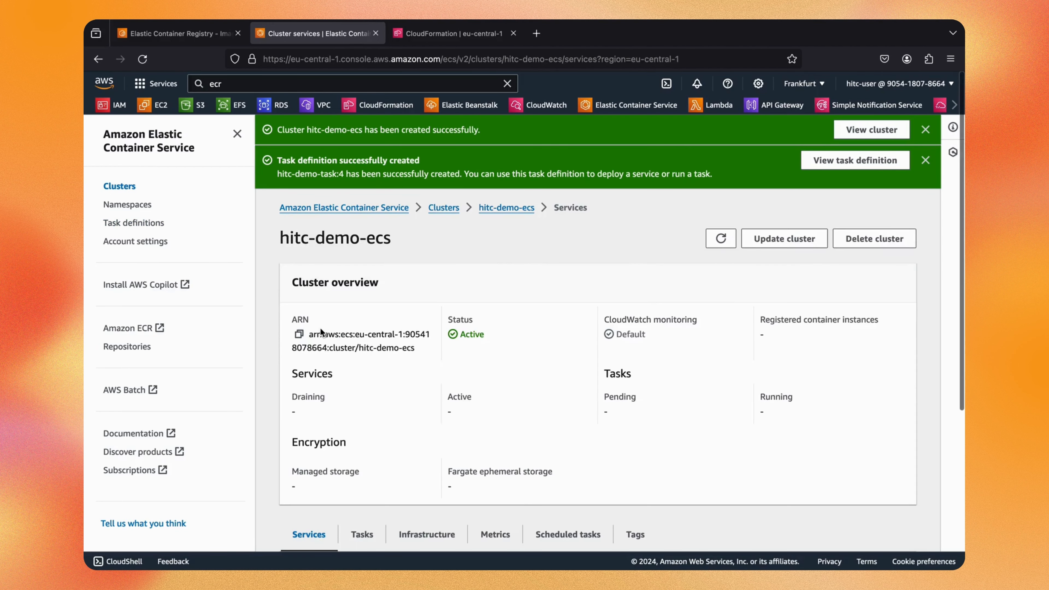
pyautogui.scroll(-10, 320, 328)
pyautogui.click(376, 317)
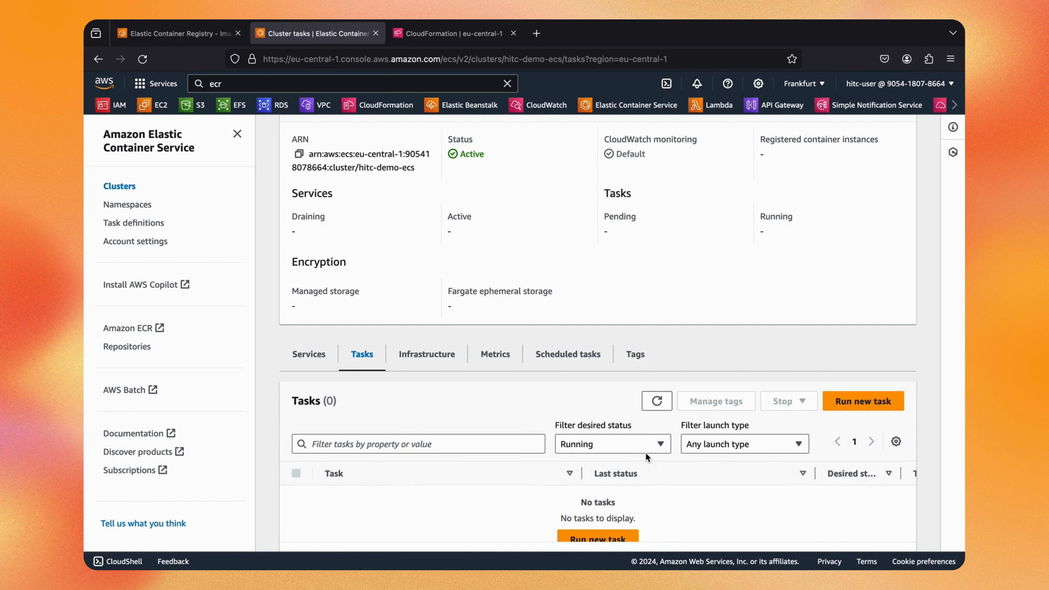
pyautogui.click(616, 445)
pyautogui.click(604, 466)
pyautogui.scroll(-2, 620, 447)
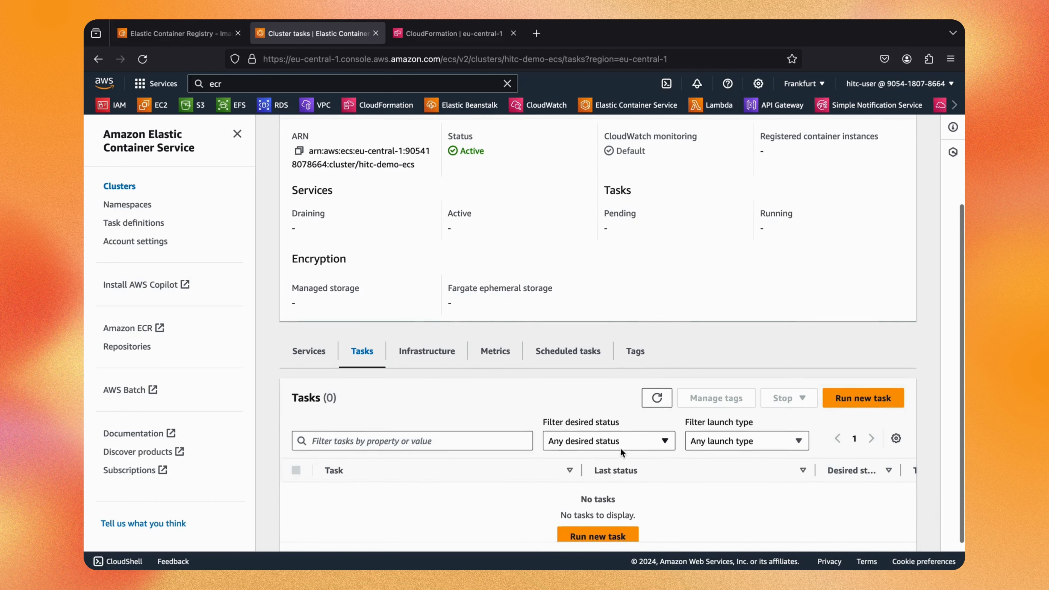
# Step: Open revision 4 of the hitc-demo-task task definition and review its overview, task size and containers
pyautogui.scroll(6, 621, 447)
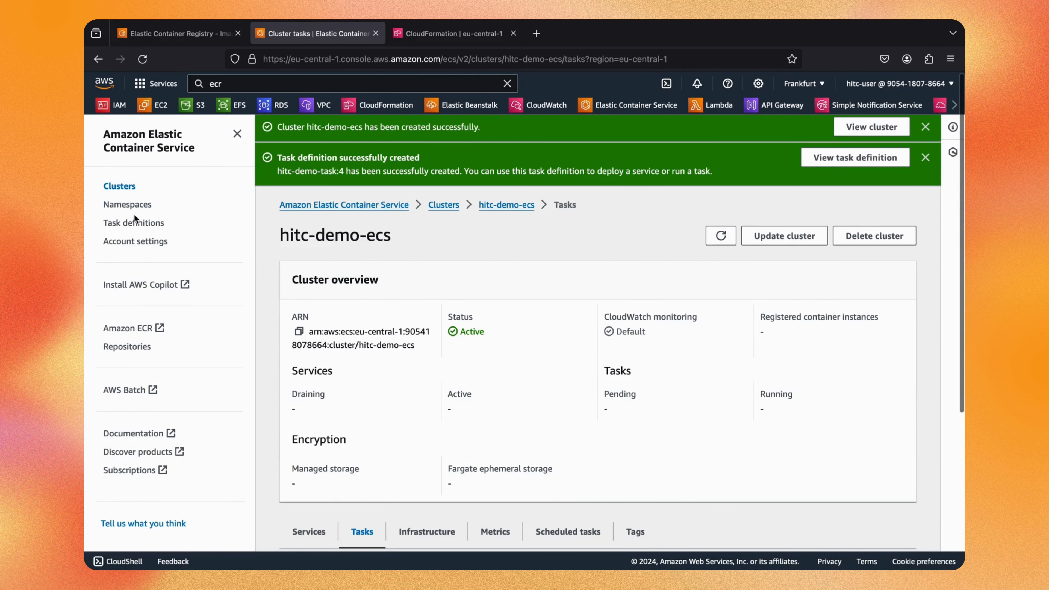
pyautogui.click(135, 222)
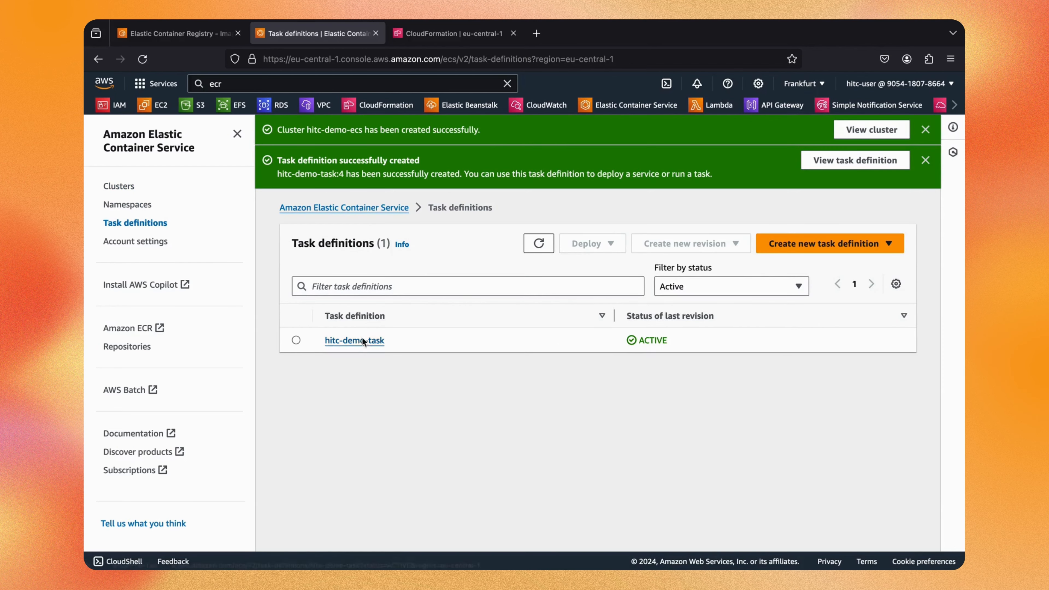
pyautogui.click(362, 340)
pyautogui.click(370, 339)
pyautogui.scroll(-2, 373, 338)
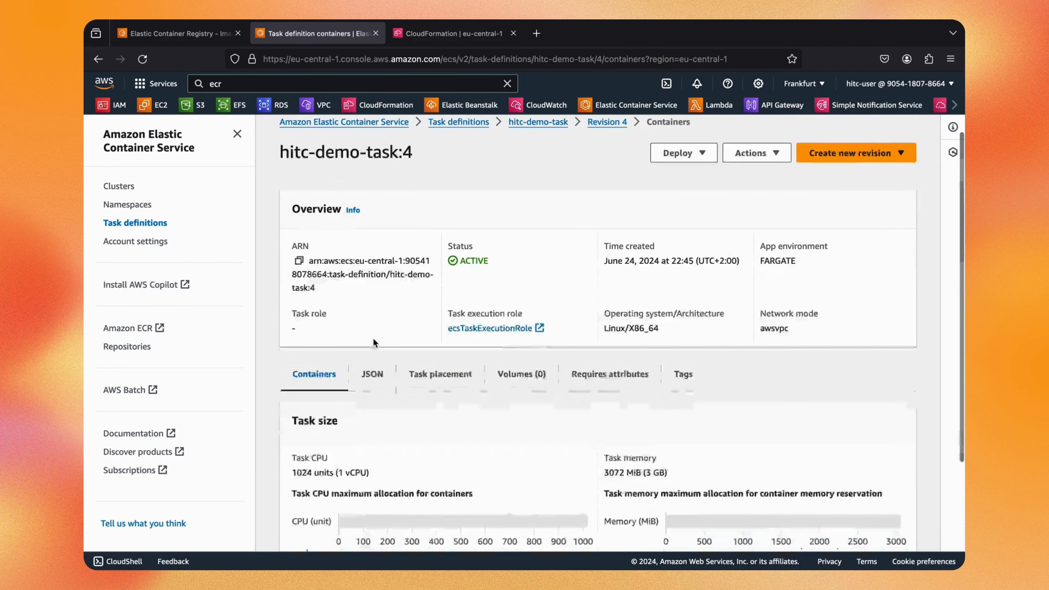
pyautogui.scroll(-3, 373, 338)
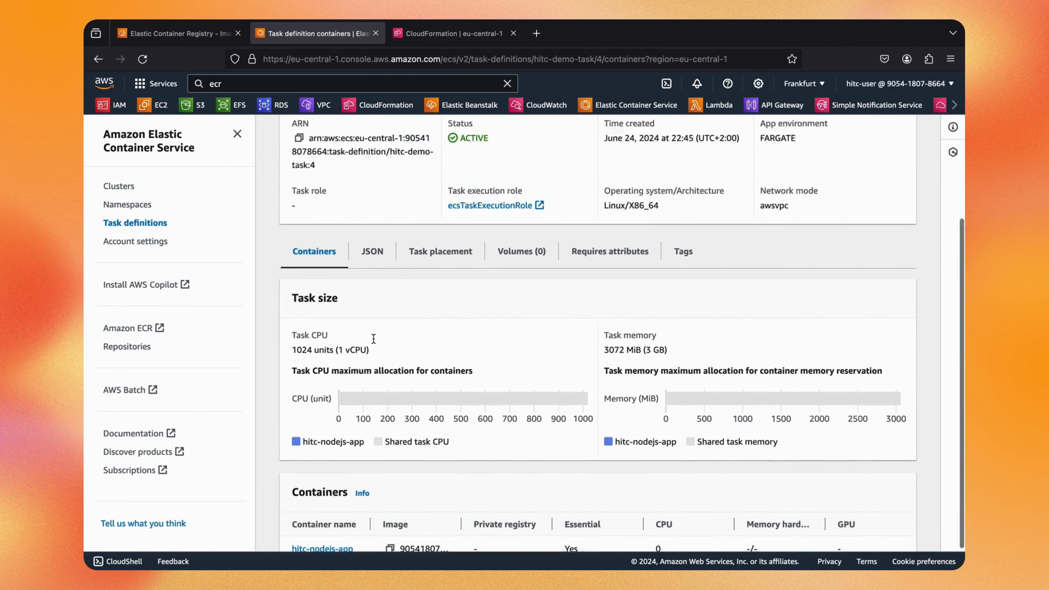
pyautogui.scroll(5, 373, 338)
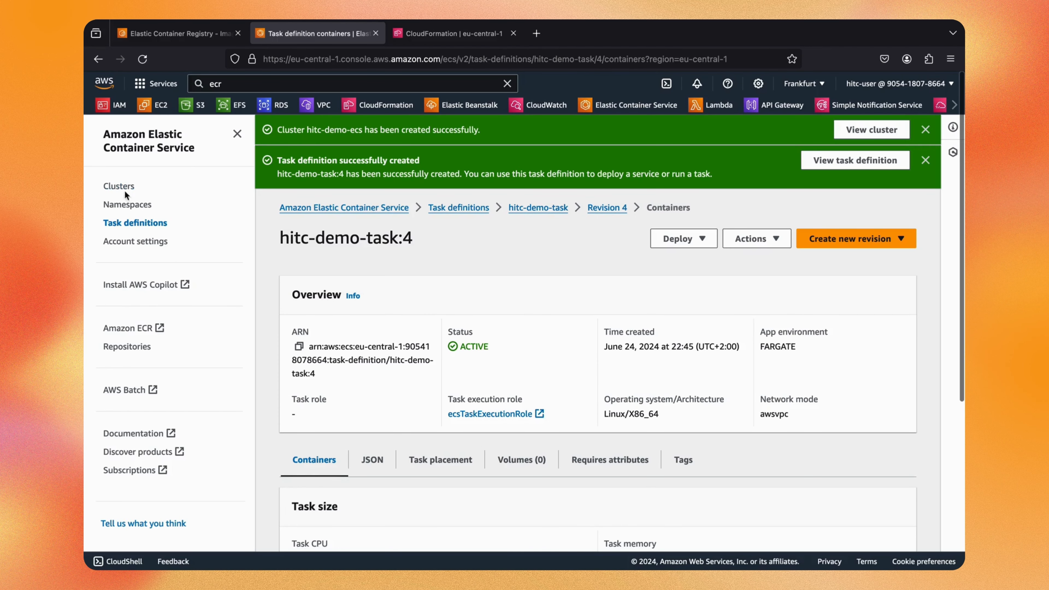
# Step: Start creating a new service in the hitc-demo-ecs cluster
pyautogui.click(125, 191)
pyautogui.click(329, 327)
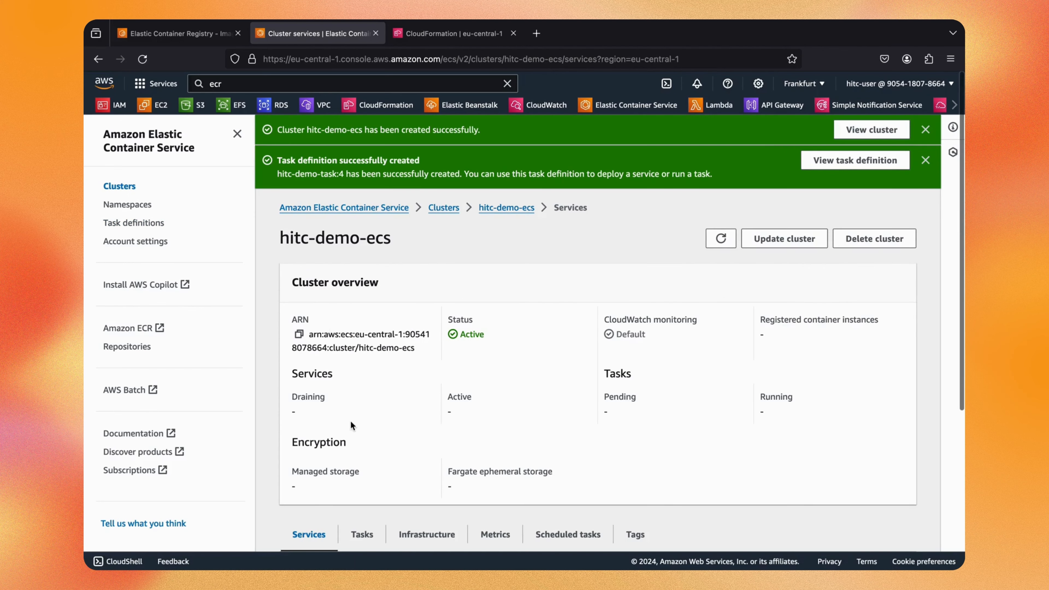
pyautogui.scroll(-5, 351, 424)
pyautogui.click(596, 497)
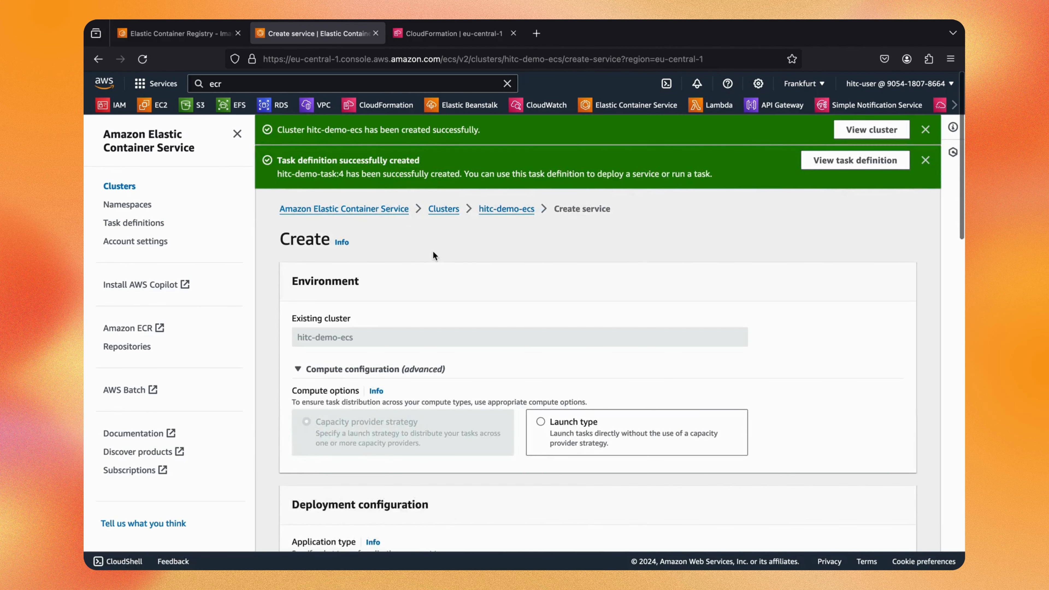
# Step: Choose the hitc-demo-task family with revision 4 (LATEST) as the service's task definition
pyautogui.scroll(-3, 339, 214)
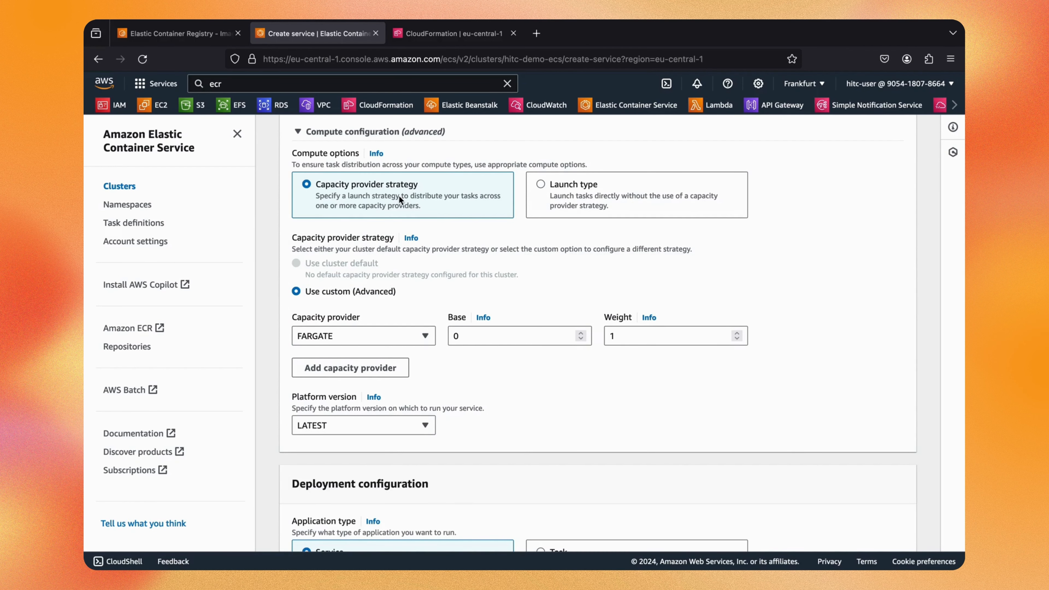
pyautogui.scroll(-3, 399, 195)
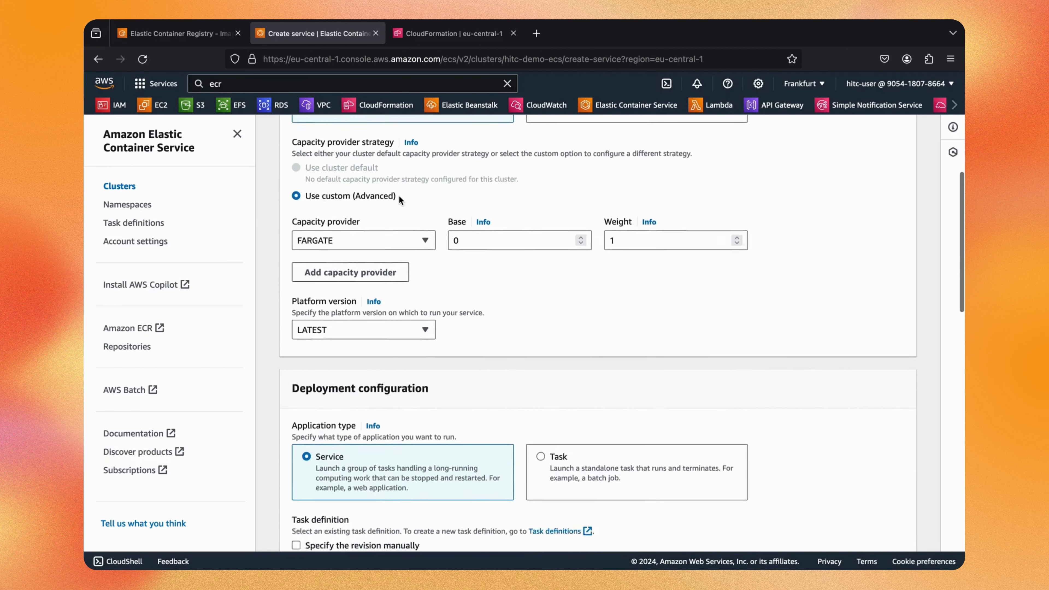
pyautogui.scroll(-8, 399, 195)
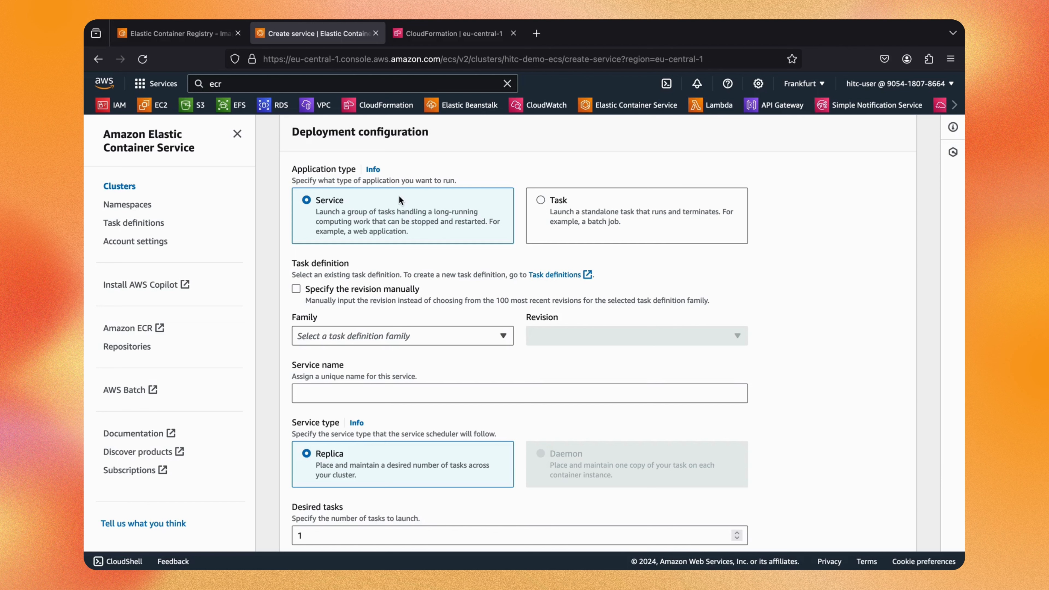
pyautogui.click(337, 340)
pyautogui.click(336, 375)
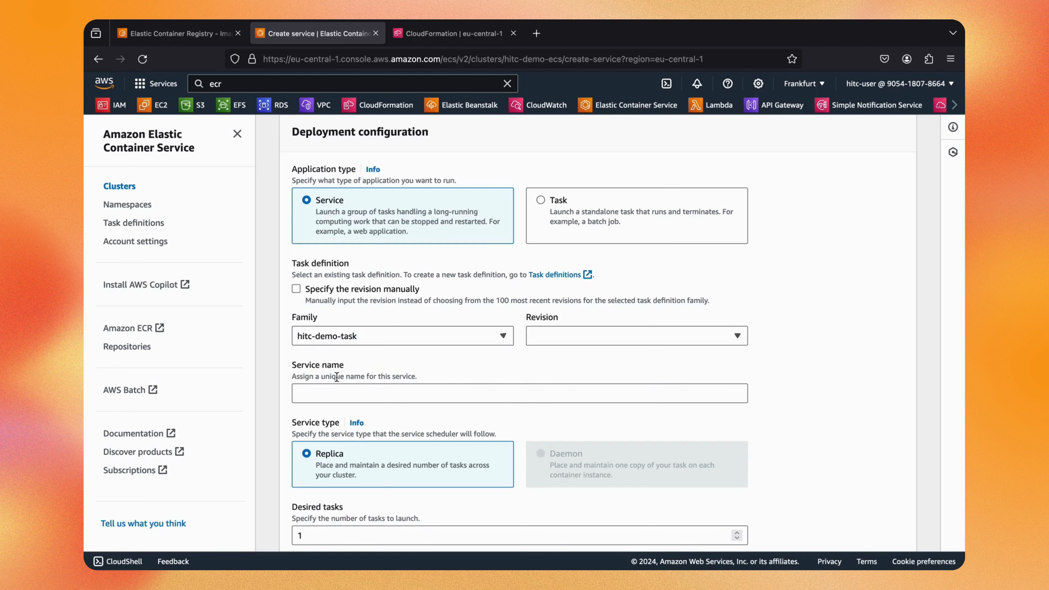
pyautogui.click(593, 337)
pyautogui.click(582, 314)
# Step: Name the new service hitc-nodejs-service
pyautogui.click(388, 394)
pyautogui.write('hitc-no')
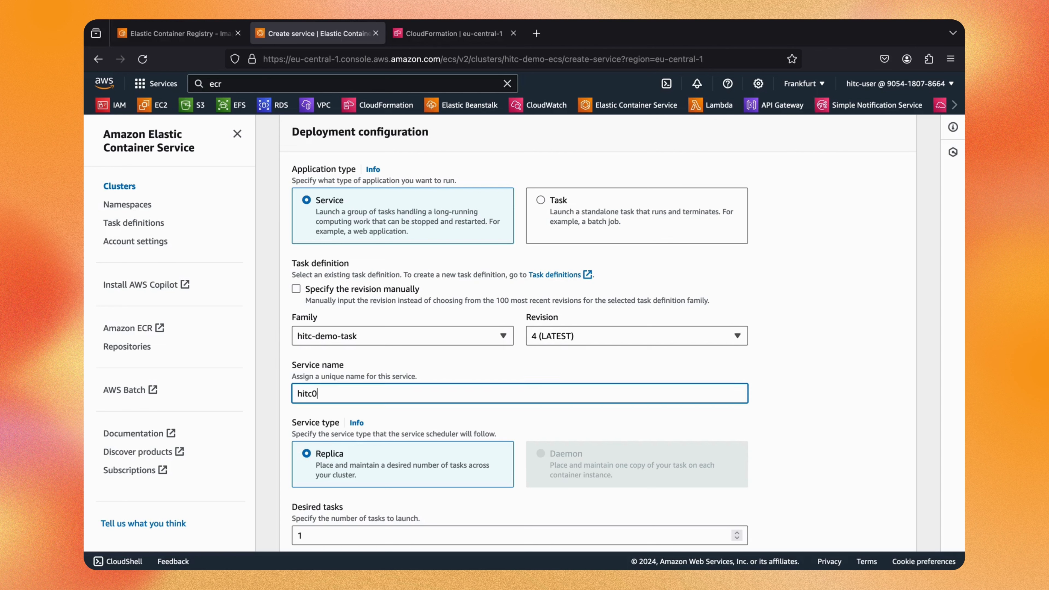
pyautogui.write('dejs-service')
# Step: Expand the service's networking settings and review the VPC, subnets and security group options
pyautogui.scroll(-1, 388, 394)
pyautogui.scroll(-3, 355, 436)
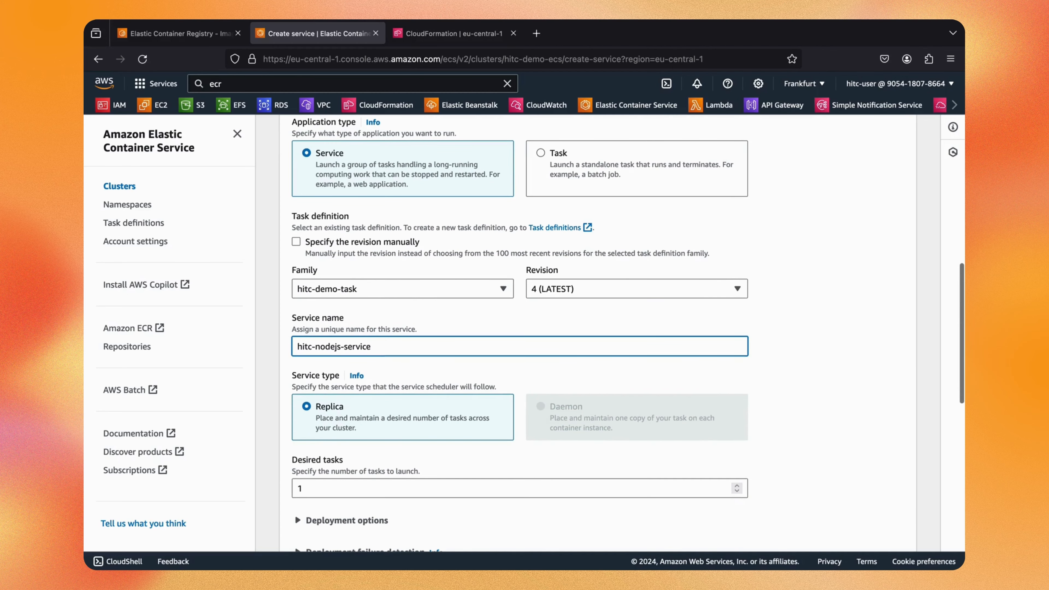
pyautogui.scroll(-10, 376, 460)
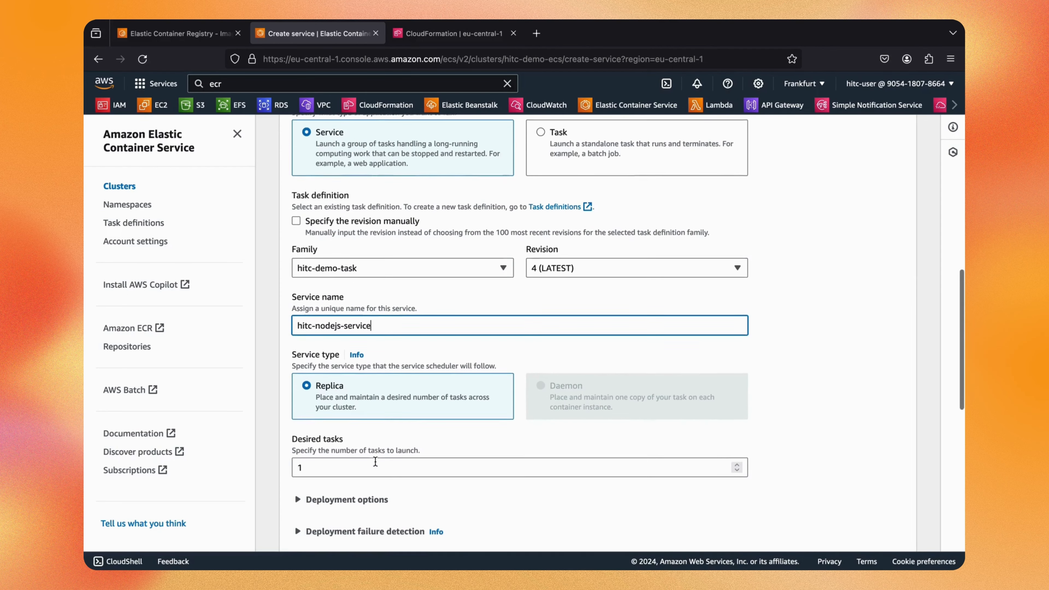
pyautogui.scroll(-1, 376, 466)
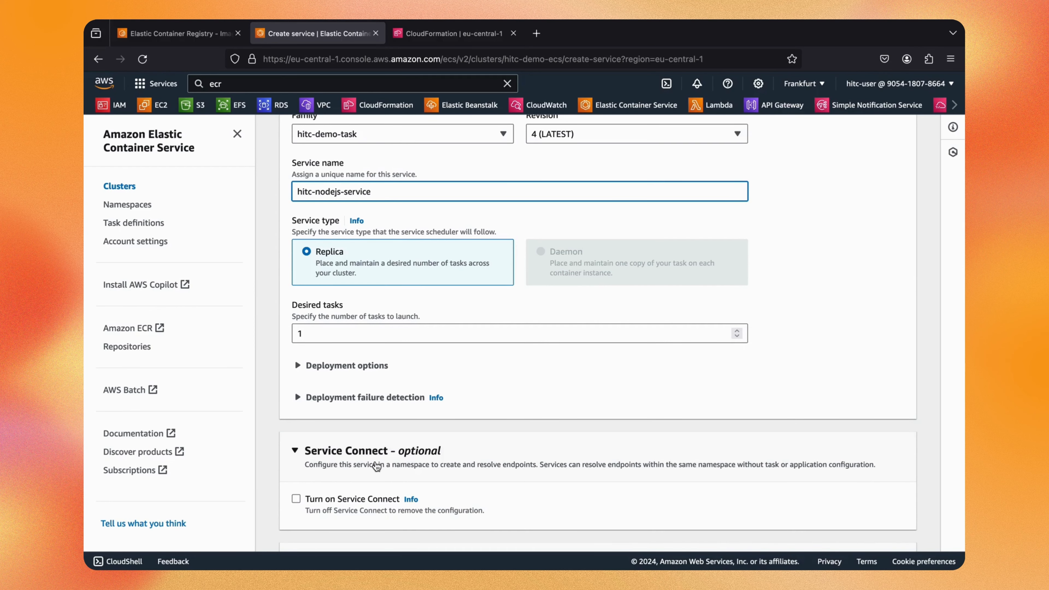
pyautogui.scroll(-12, 376, 466)
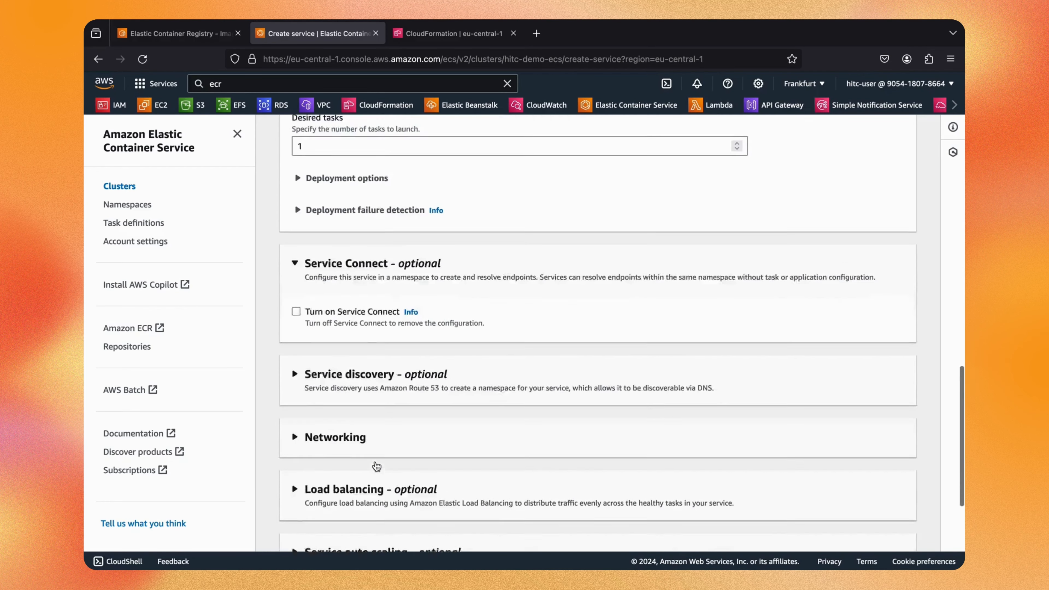
pyautogui.click(295, 417)
pyautogui.scroll(-15, 294, 418)
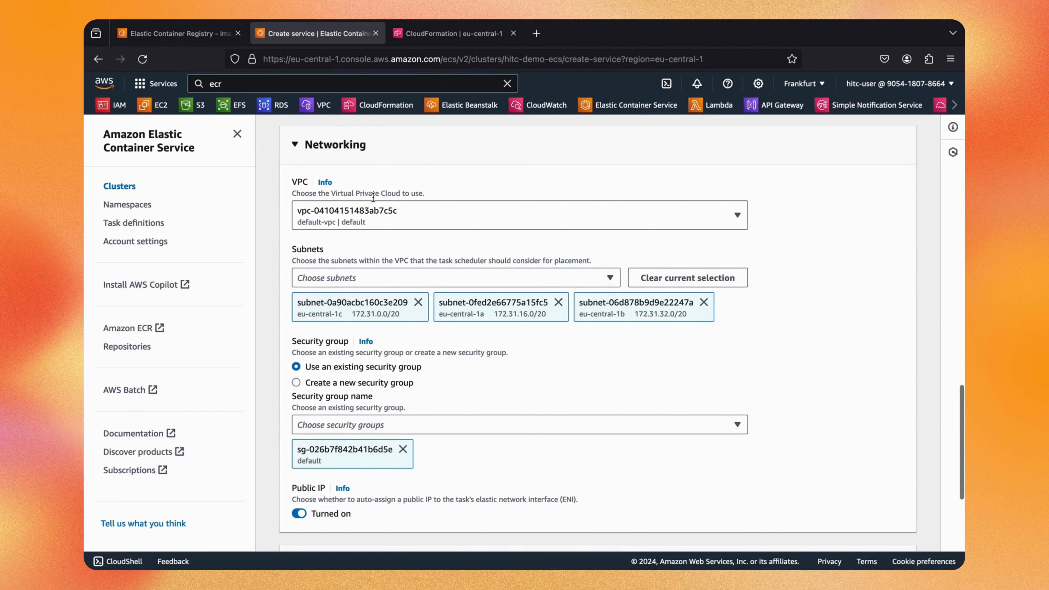
pyautogui.scroll(-2, 348, 218)
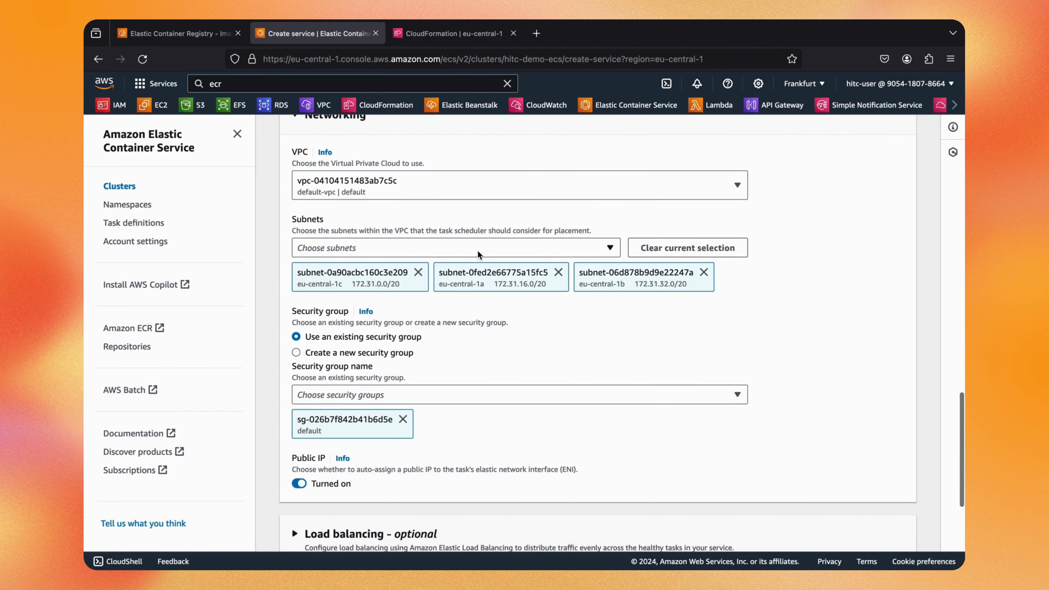
pyautogui.scroll(-2, 478, 250)
pyautogui.scroll(-2, 323, 288)
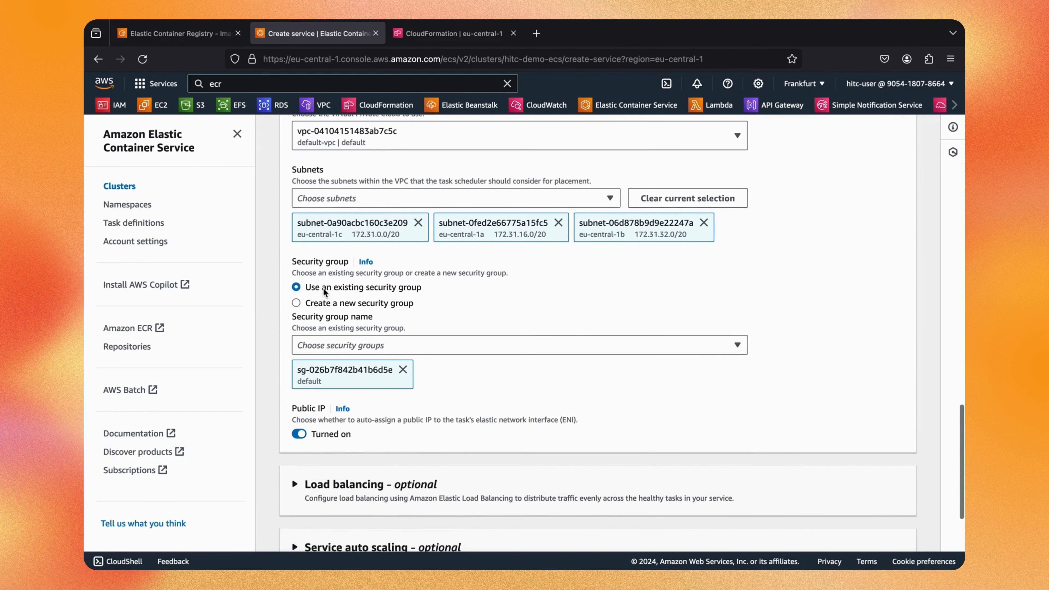
# Step: Choose to create a new security group named nodejs_sg with the description "allow 3000"
pyautogui.click(308, 300)
pyautogui.scroll(-4, 326, 305)
pyautogui.click(348, 269)
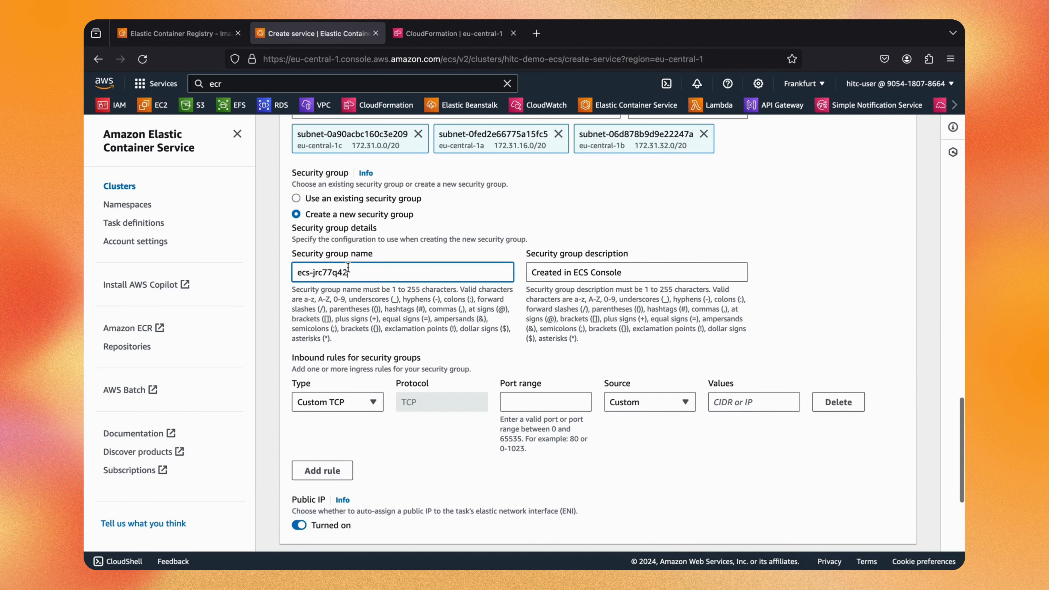
pyautogui.press('super+a')
pyautogui.write('nodejs-')
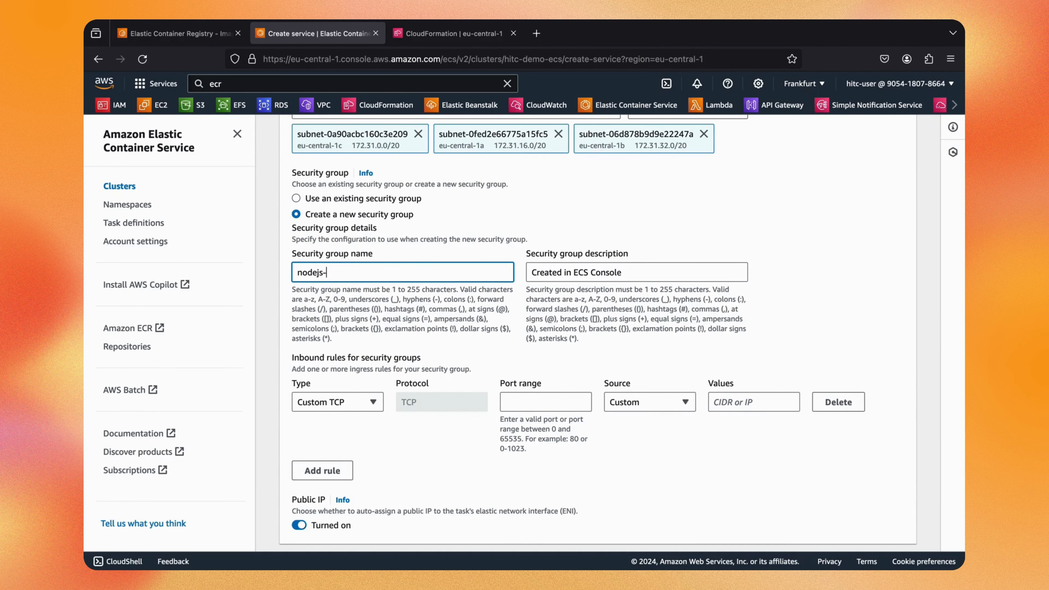
pyautogui.press('BackSpace')
pyautogui.write('_sg')
pyautogui.tripleClick(536, 274)
pyautogui.write('allow 3000')
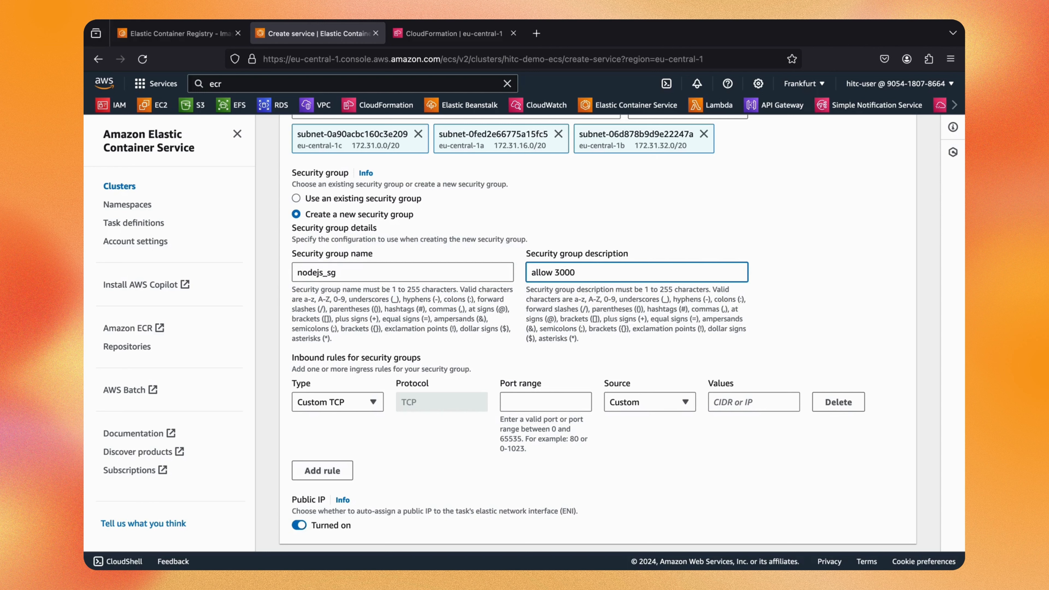
# Step: Set the security group's inbound Custom TCP rule to port 3000 with source Anywhere
pyautogui.click(541, 403)
pyautogui.write('3000')
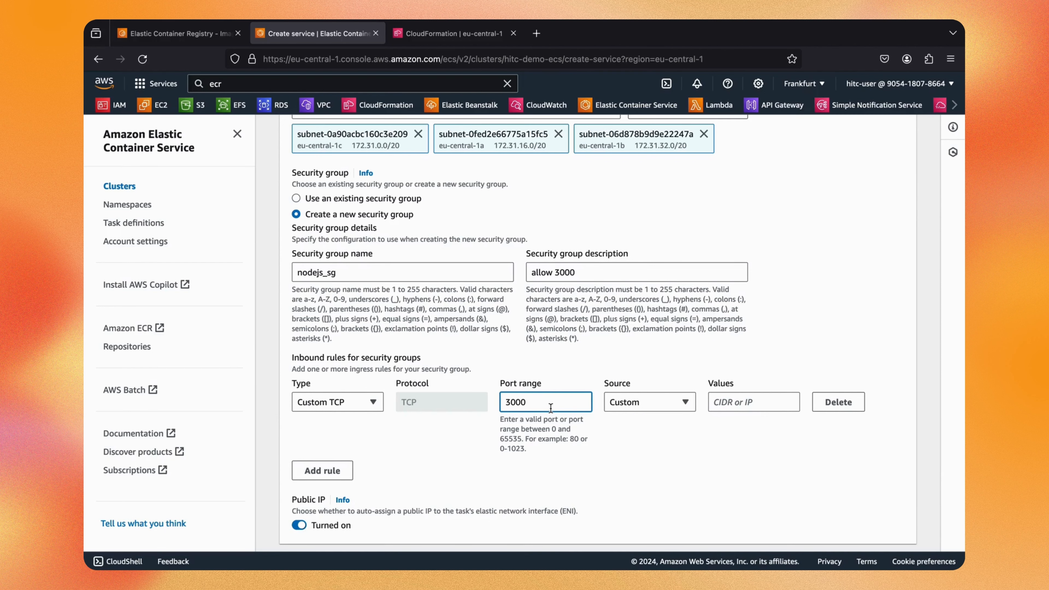
pyautogui.click(635, 407)
pyautogui.click(631, 440)
# Step: Check the public IP setting and create the service
pyautogui.scroll(-1, 631, 435)
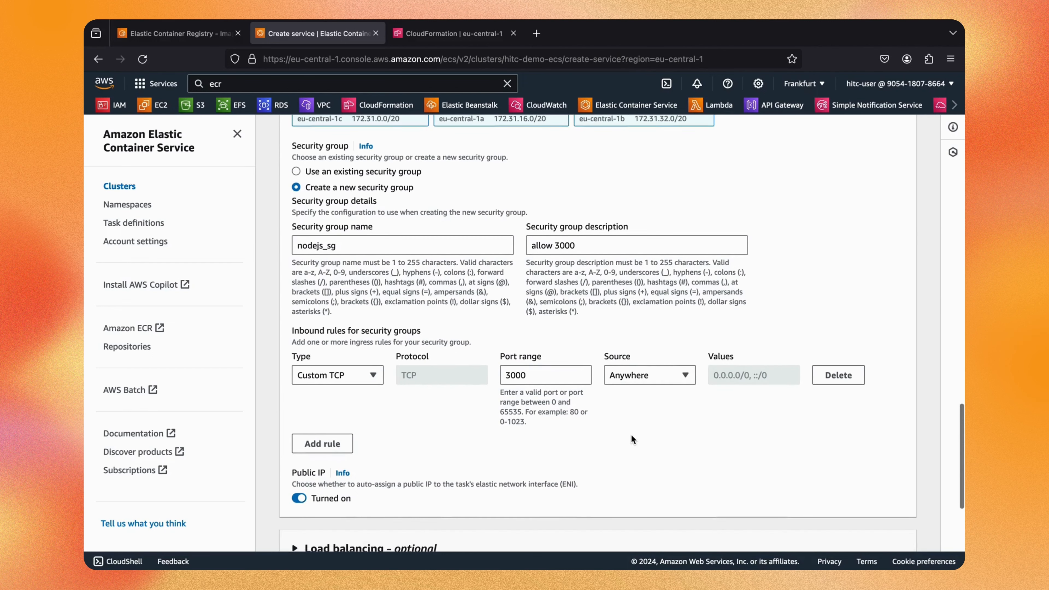
pyautogui.scroll(-3, 631, 435)
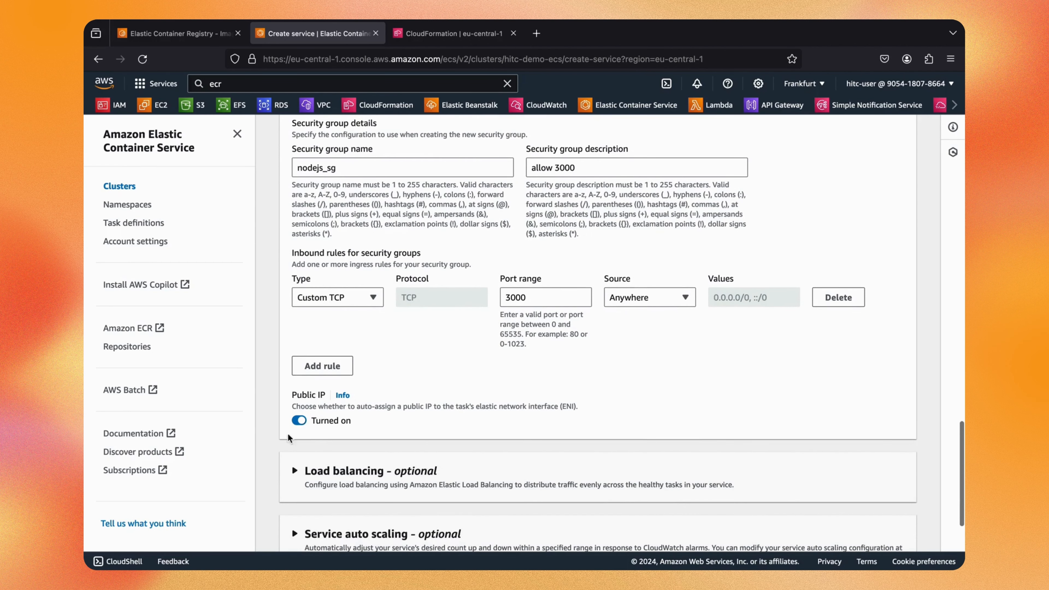
pyautogui.doubleClick(307, 394)
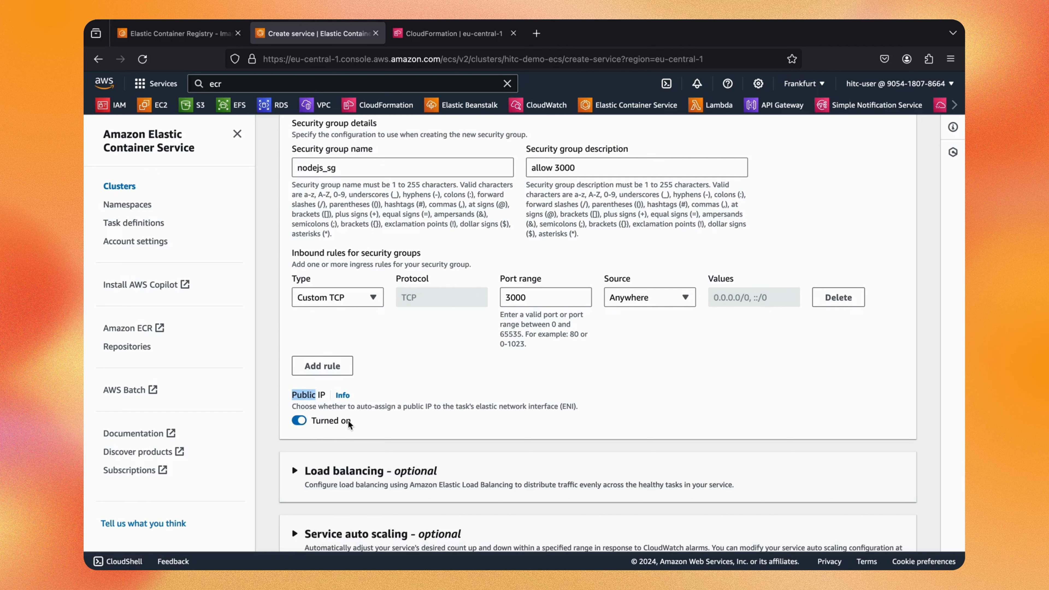
pyautogui.scroll(-1, 348, 421)
pyautogui.scroll(3, 348, 421)
pyautogui.scroll(-8, 348, 421)
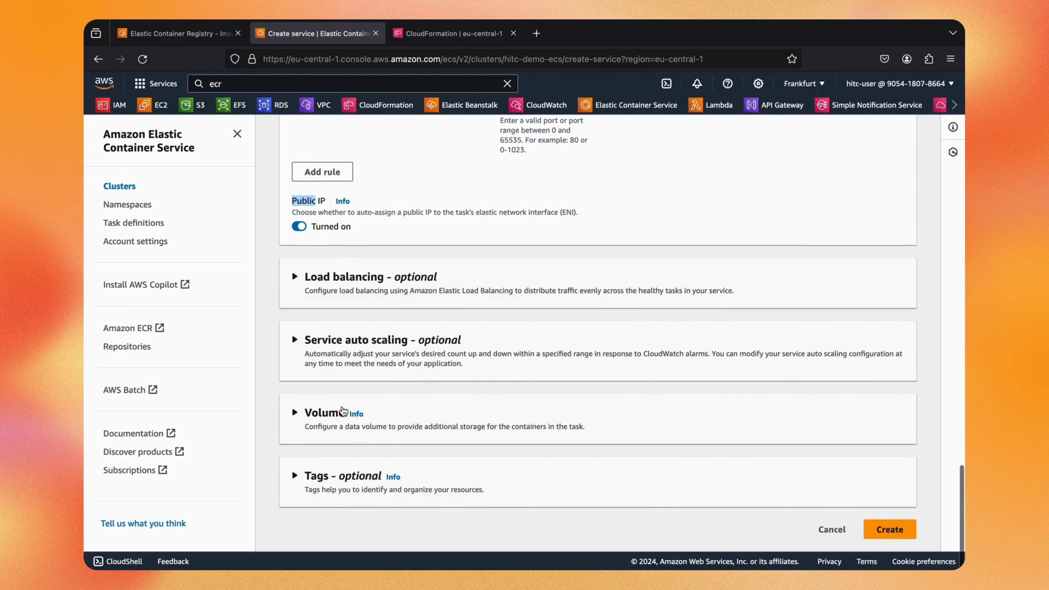
pyautogui.click(888, 531)
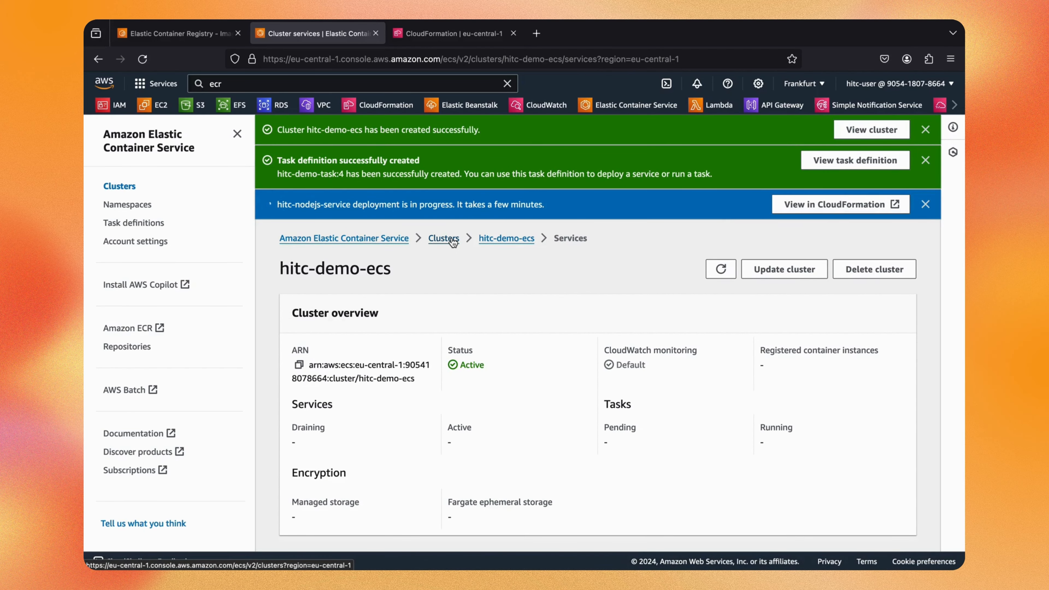
# Step: Refresh the cluster's services list and page to check the deployment of hitc-nodejs-service
pyautogui.scroll(-5, 448, 240)
pyautogui.scroll(-1, 453, 242)
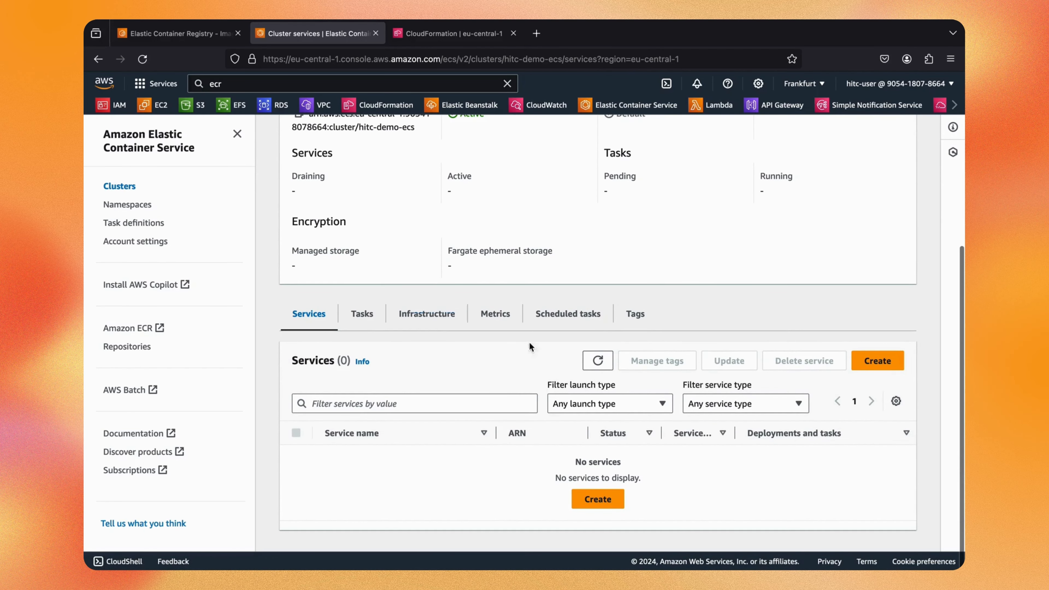
pyautogui.click(606, 362)
pyautogui.click(606, 362)
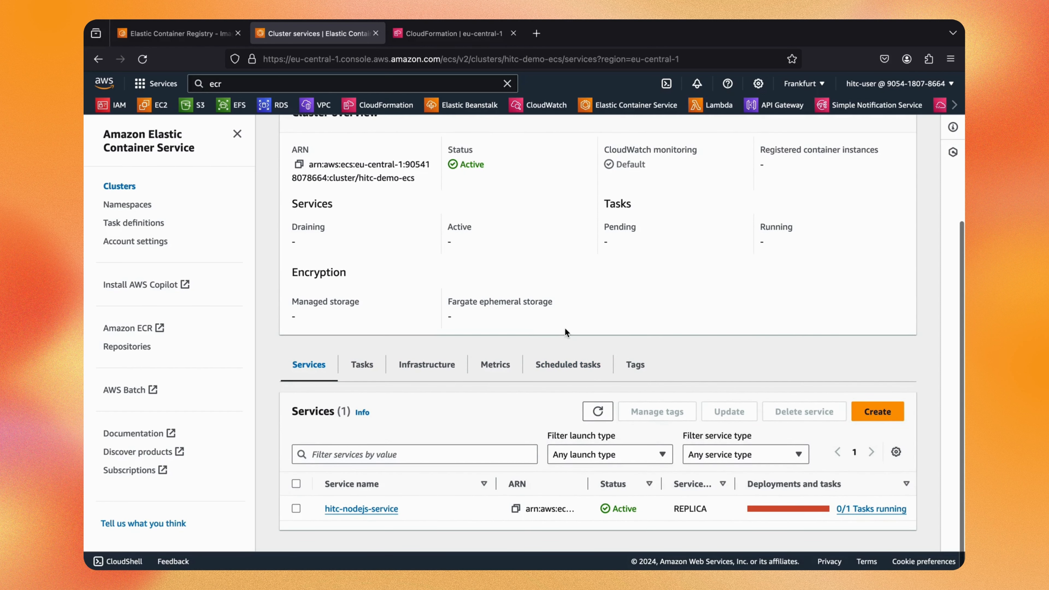
pyautogui.scroll(1, 538, 235)
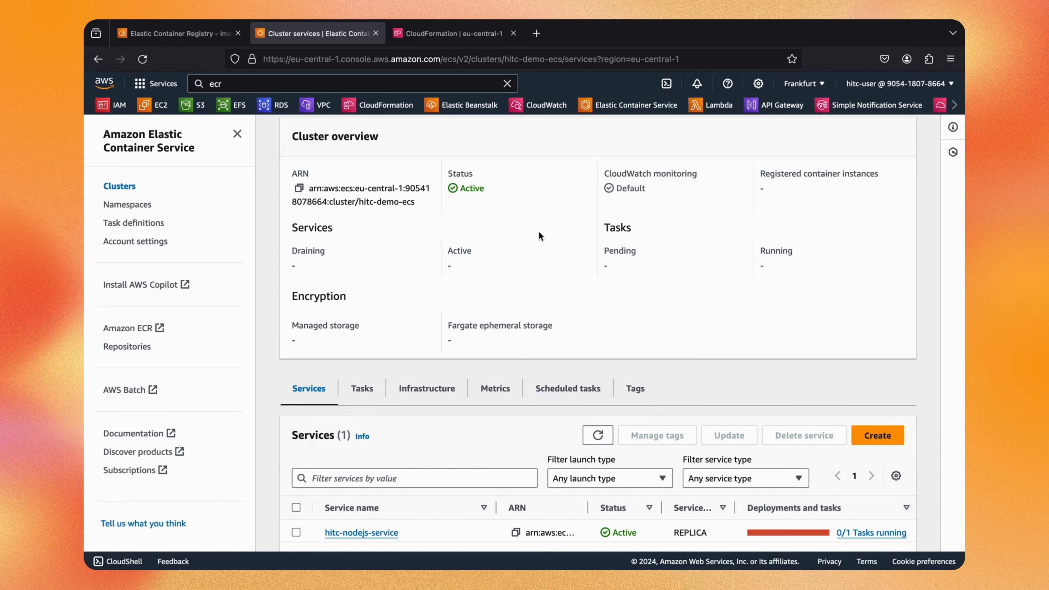
pyautogui.scroll(-1, 538, 236)
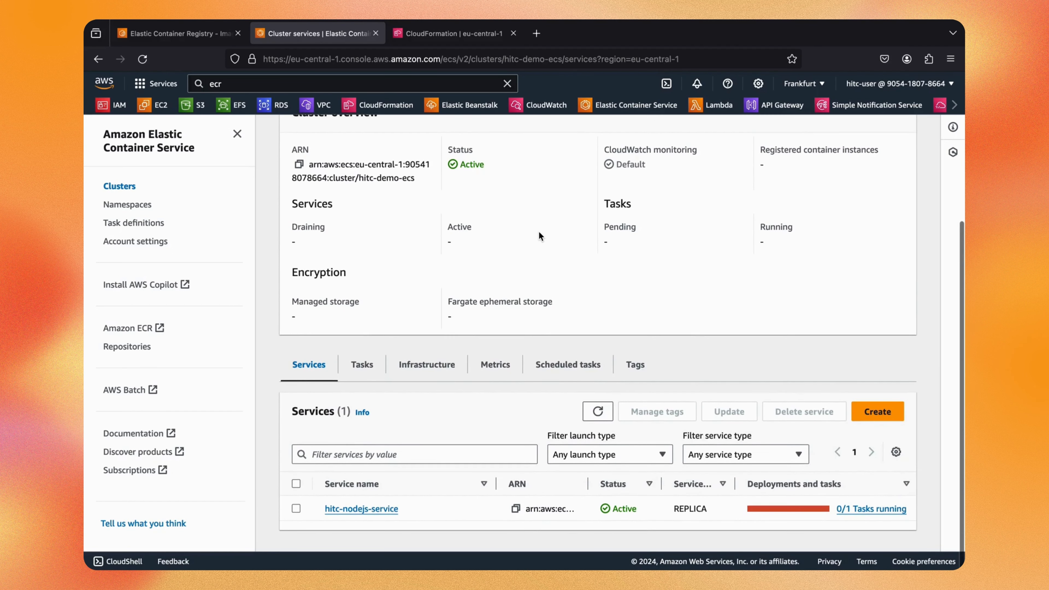
pyautogui.click(597, 409)
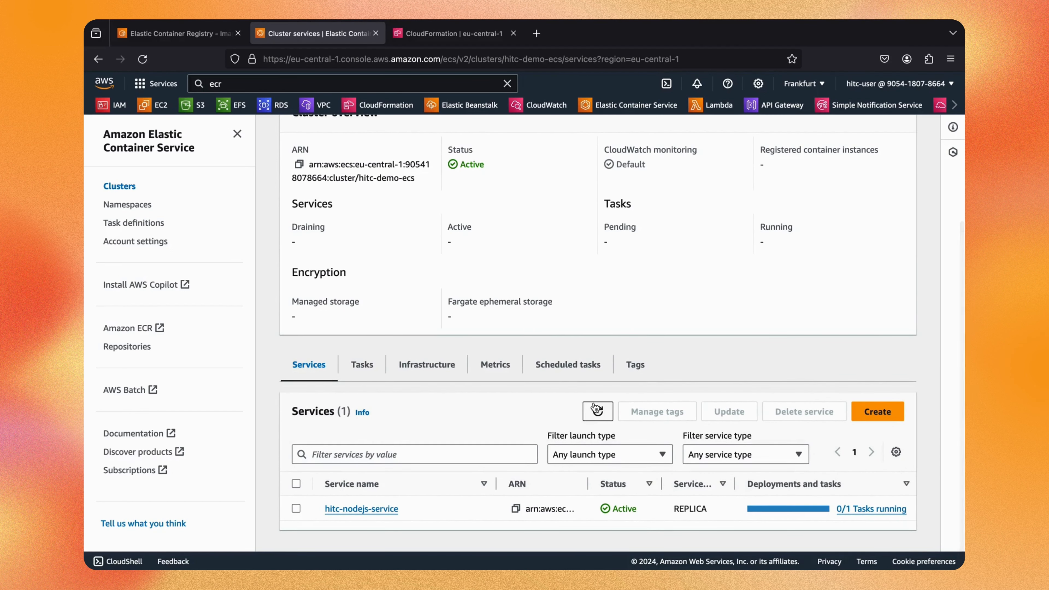
pyautogui.press('super+r')
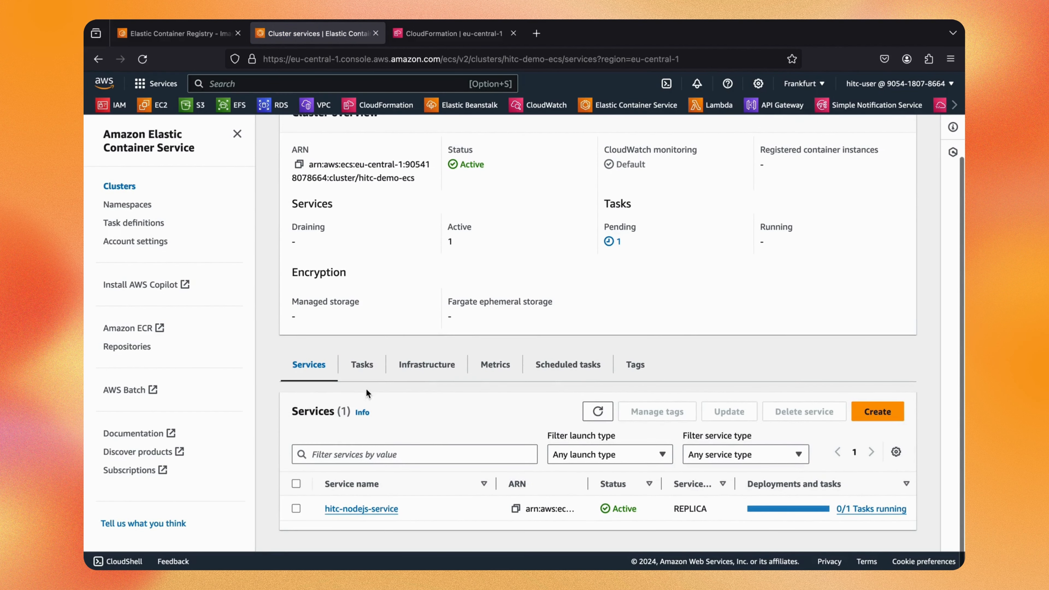
# Step: Check the status of the cluster's task, then return to the services list and reload the page
pyautogui.click(362, 365)
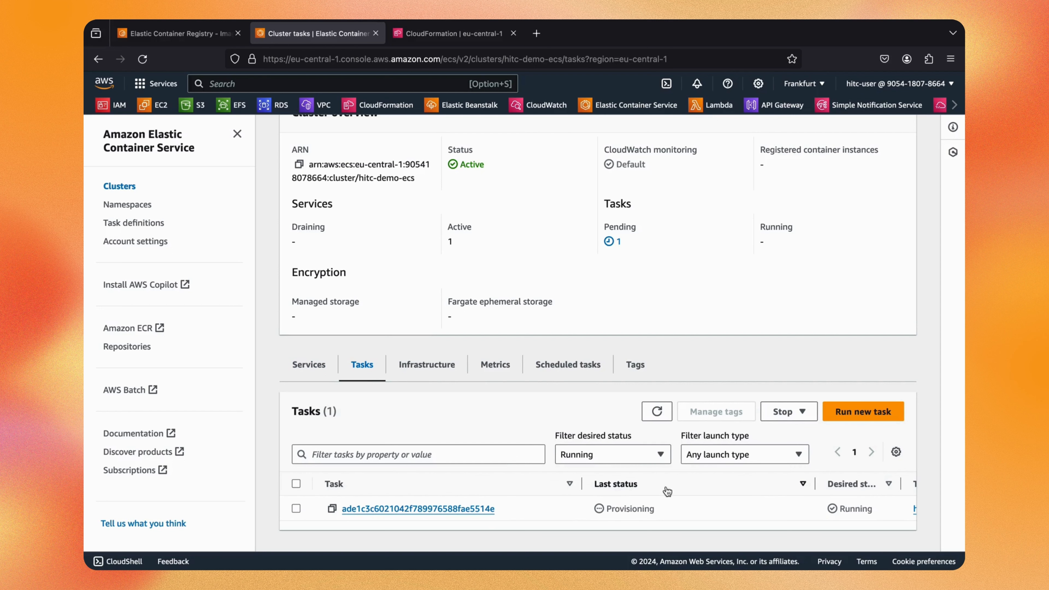
pyautogui.click(657, 411)
pyautogui.click(309, 365)
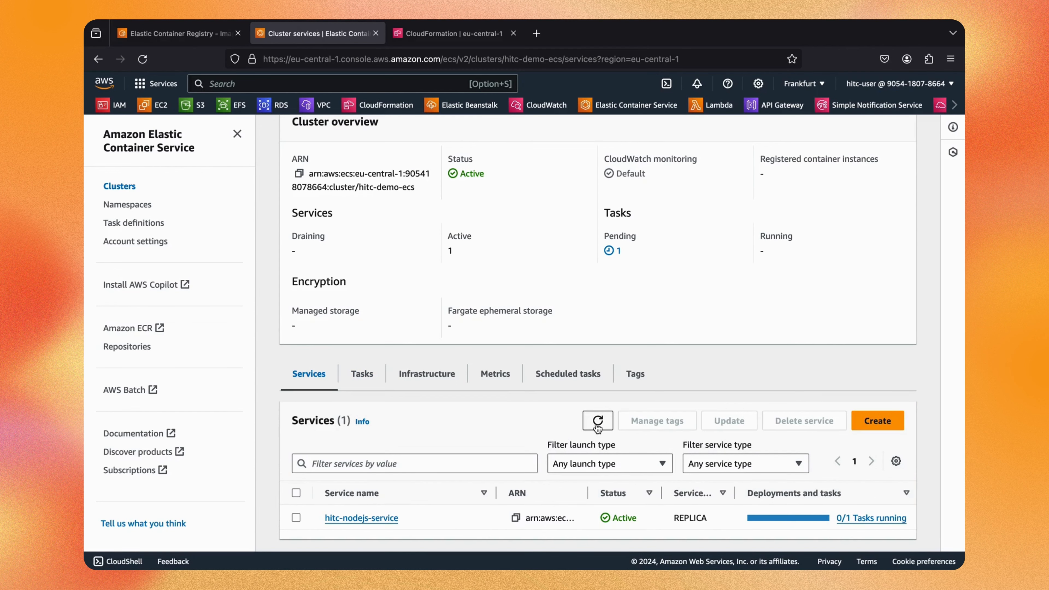
pyautogui.press('super+r')
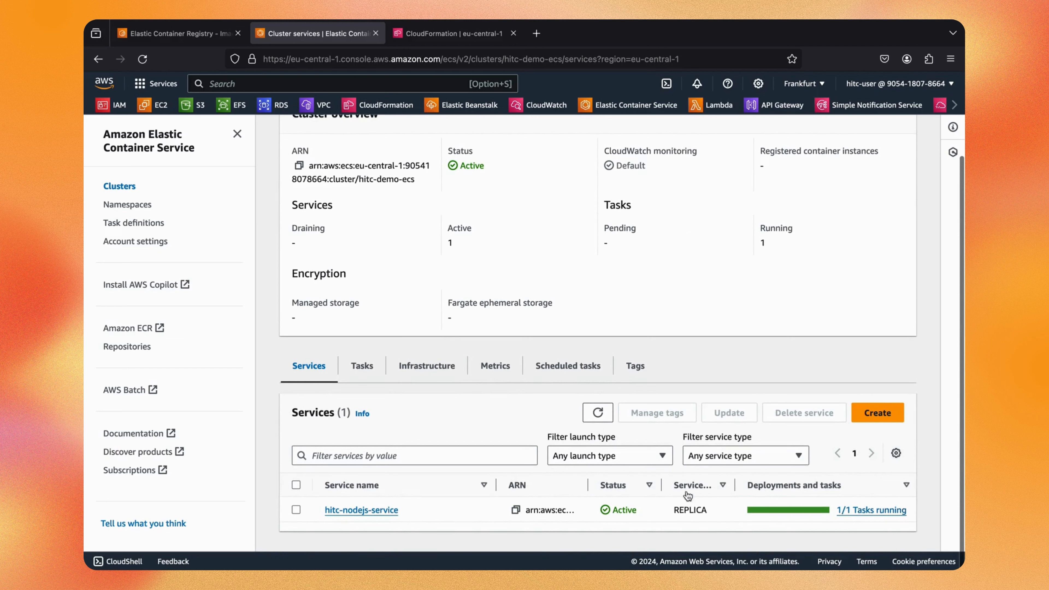
# Step: Open the service's task from the cluster's task list and view its configuration details
pyautogui.click(366, 368)
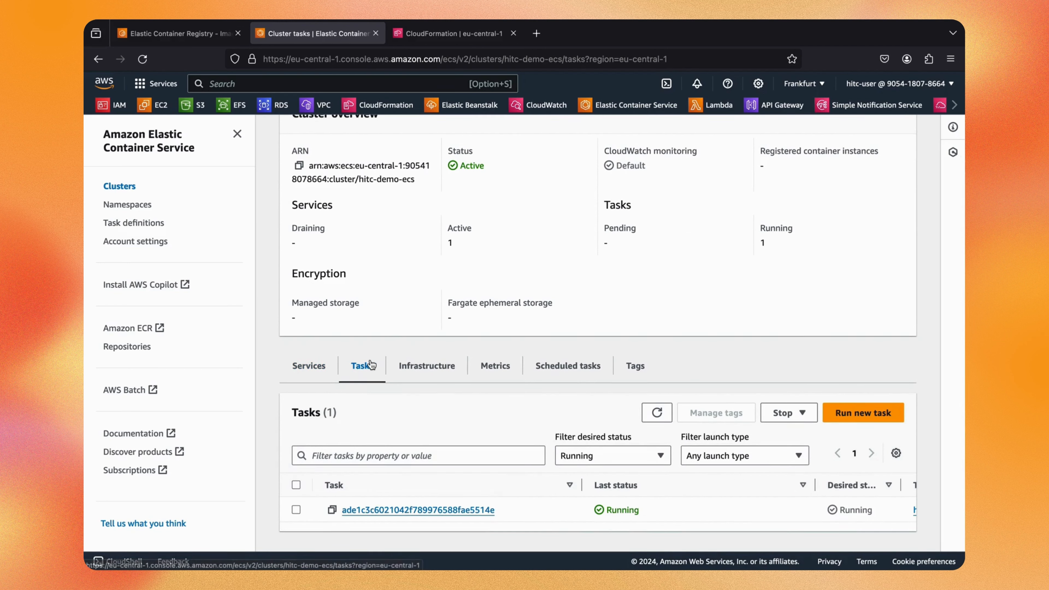
pyautogui.click(394, 510)
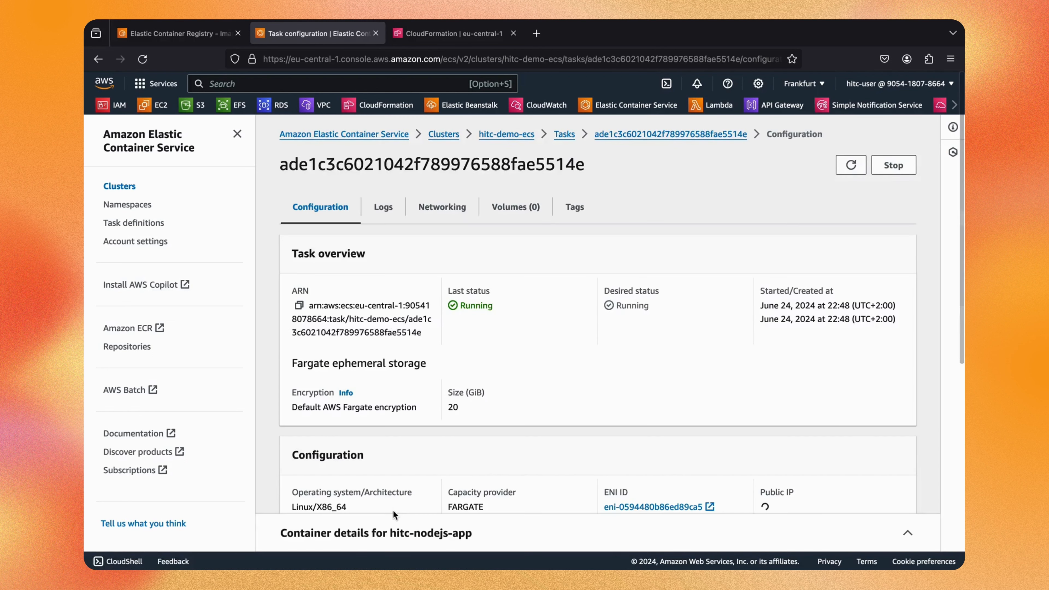
pyautogui.scroll(-1, 488, 157)
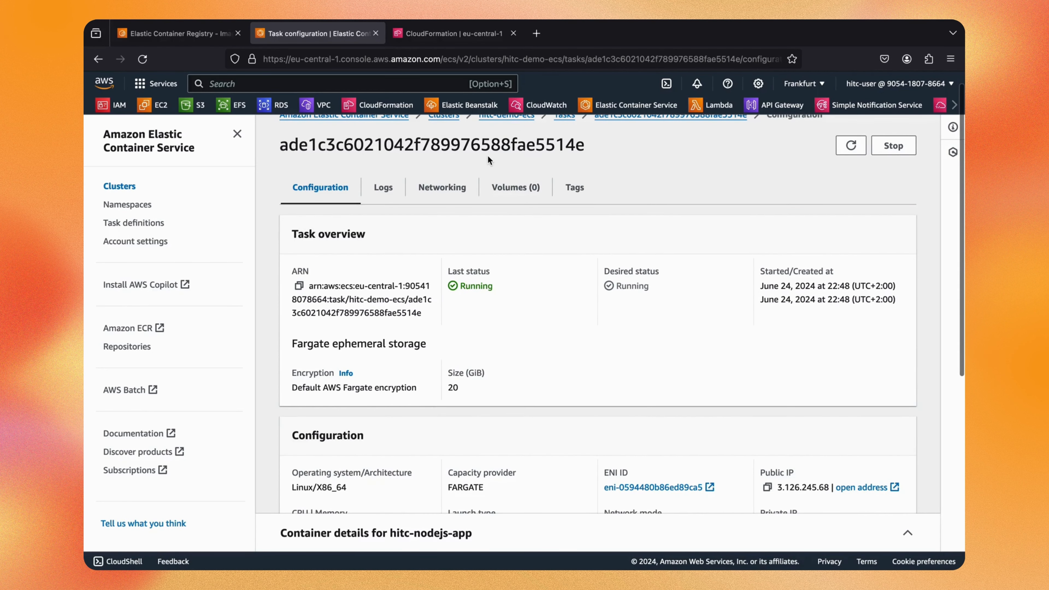
pyautogui.scroll(-6, 488, 160)
# Step: Copy the task's public IP and open 3.126.245.68:3000 in a new browser tab
pyautogui.moveTo(813, 356); pyautogui.dragTo(808, 356)
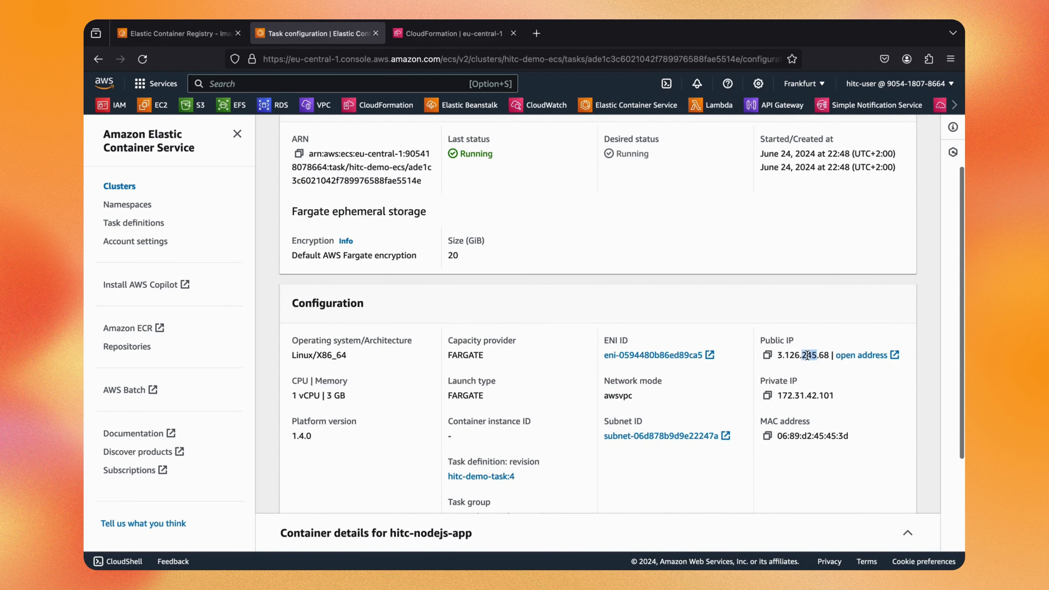
pyautogui.click(829, 356)
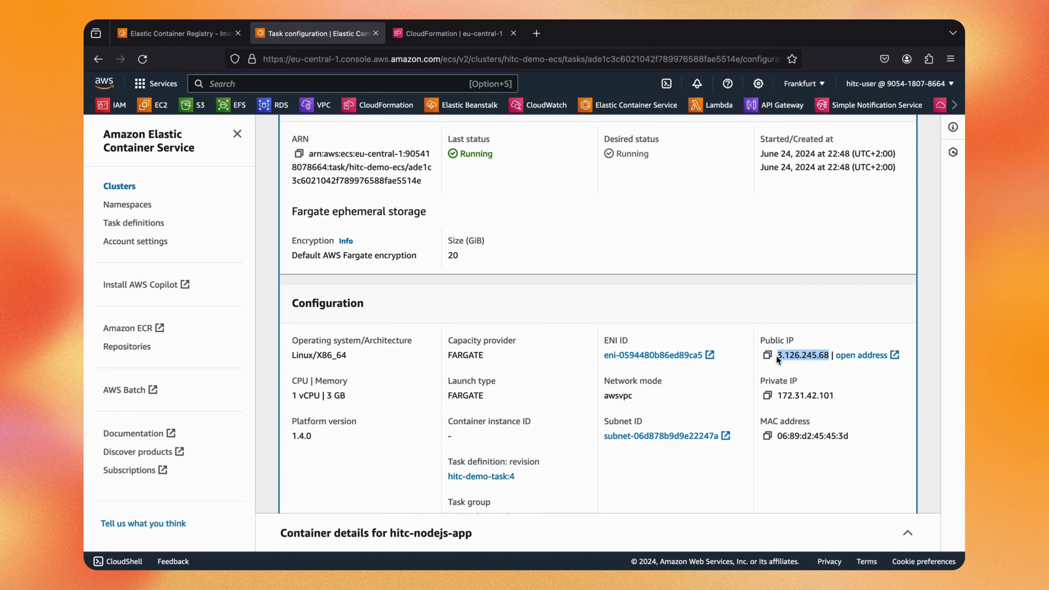
pyautogui.press('super+t')
pyautogui.write('3.126.245.68')
pyautogui.write(':3000')
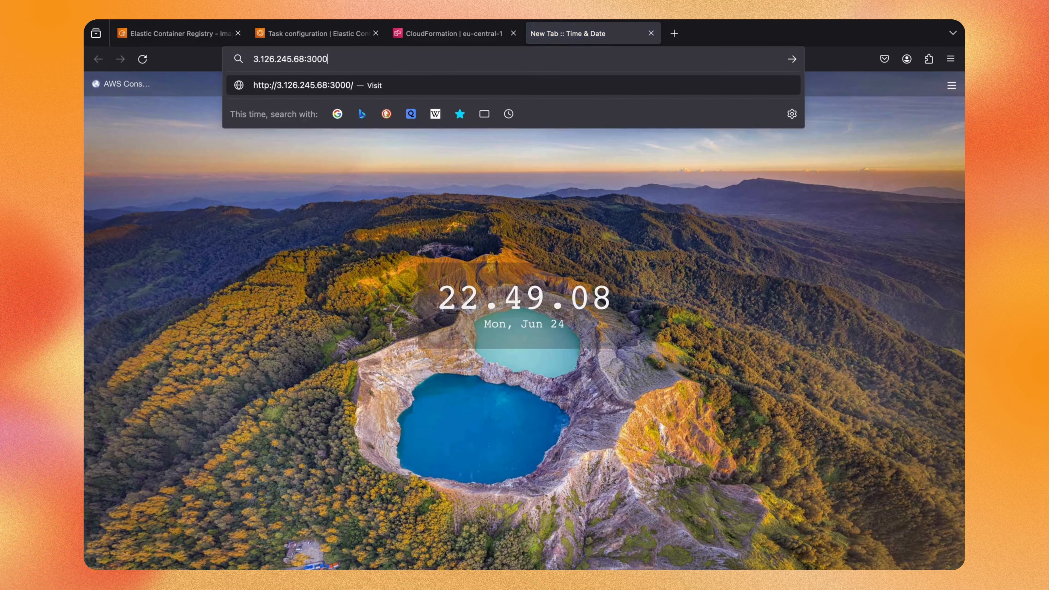
pyautogui.press('Return')
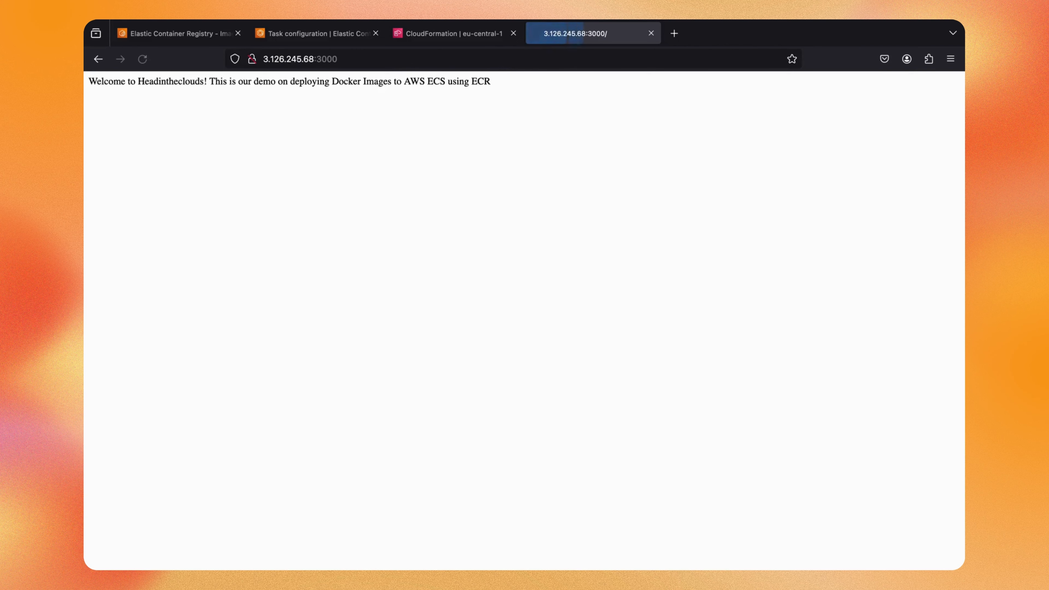
# Step: Enlarge the app's web page to 150% zoom
pyautogui.press('super+equal')
pyautogui.press('super+equal')
pyautogui.press('super+equal')
pyautogui.press('super+equal')
pyautogui.press('super+equal')
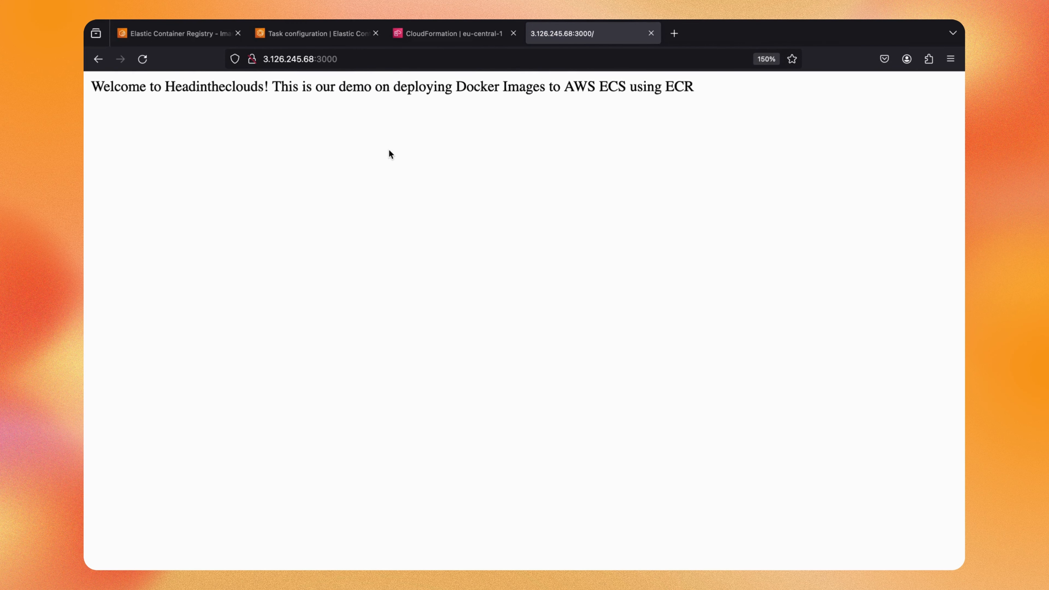